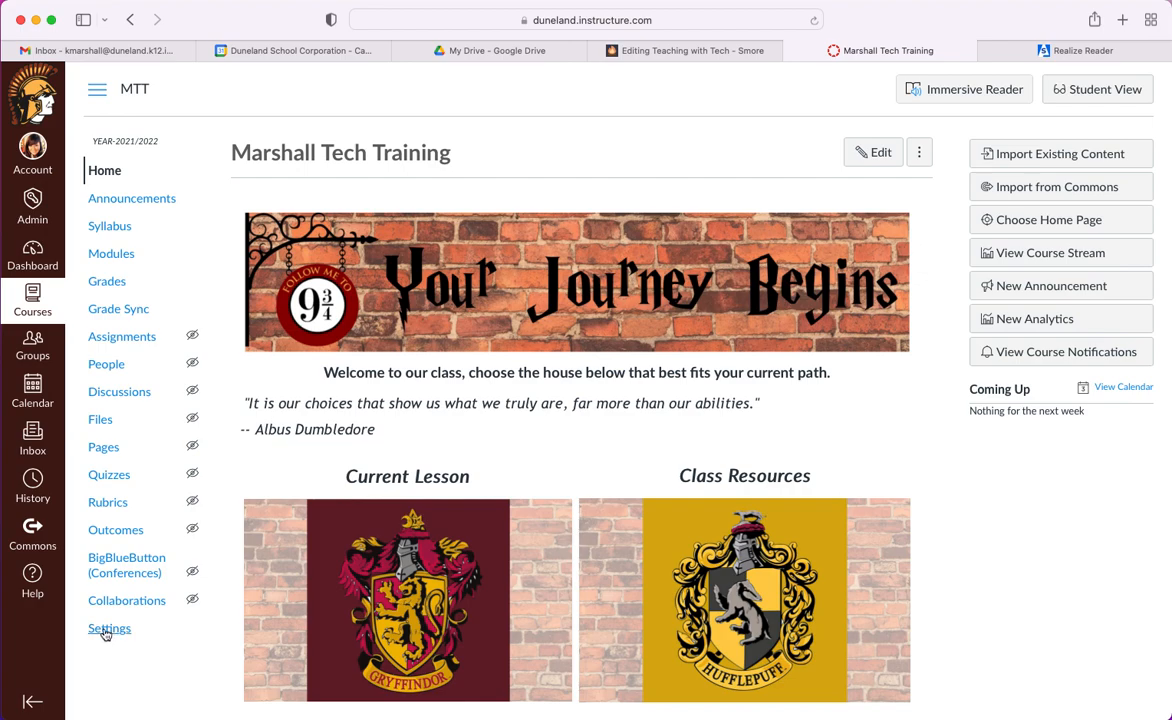
# - Open the external apps section of the course settings and follow the link to LTI tools that work with Canvas
pyautogui.click(107, 630)
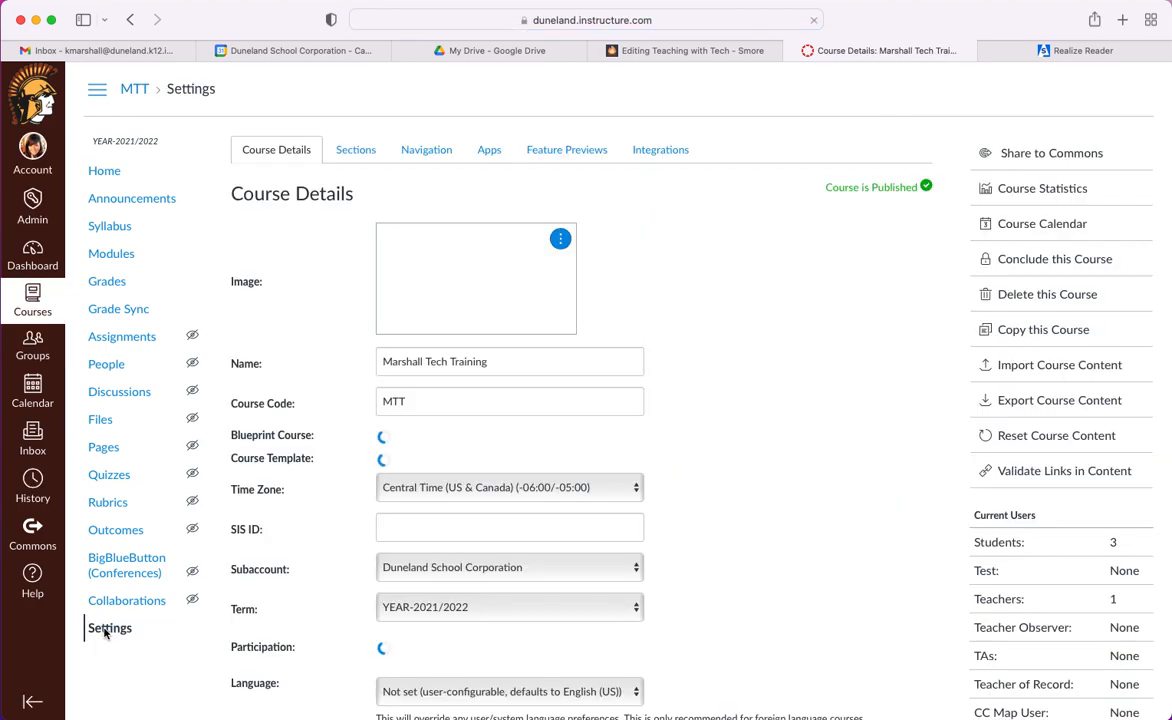
pyautogui.click(499, 151)
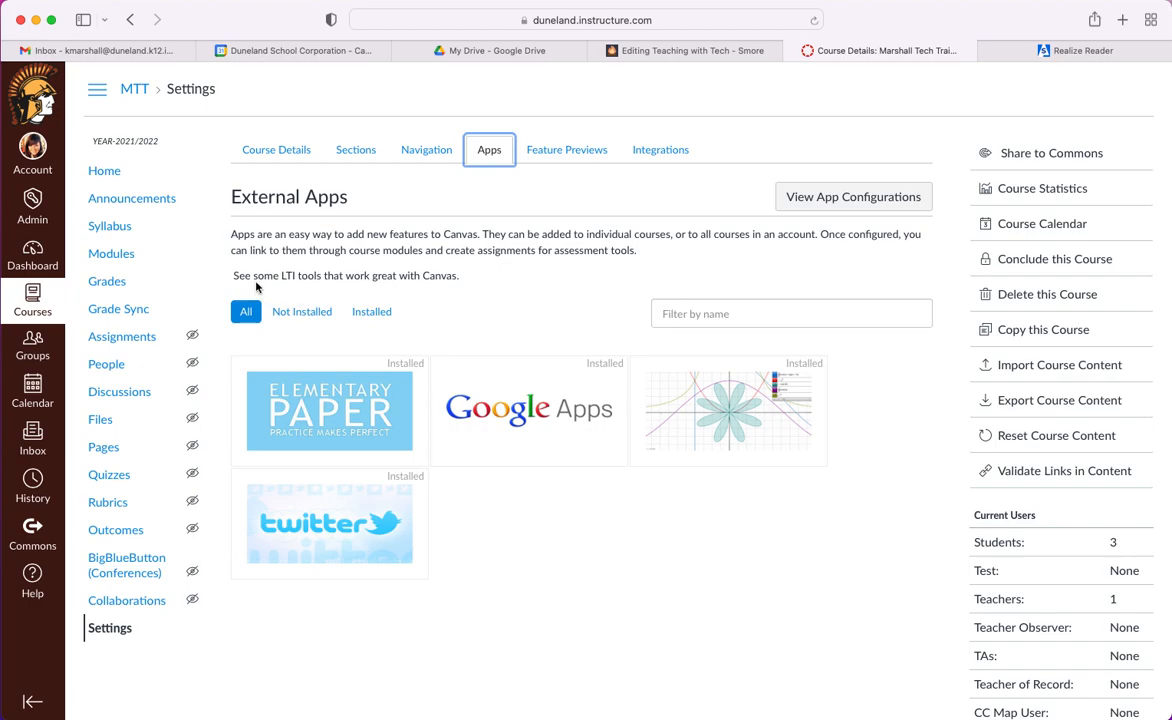
pyautogui.moveTo(233, 275); pyautogui.dragTo(320, 278)
pyautogui.click(323, 280)
pyautogui.click(813, 20)
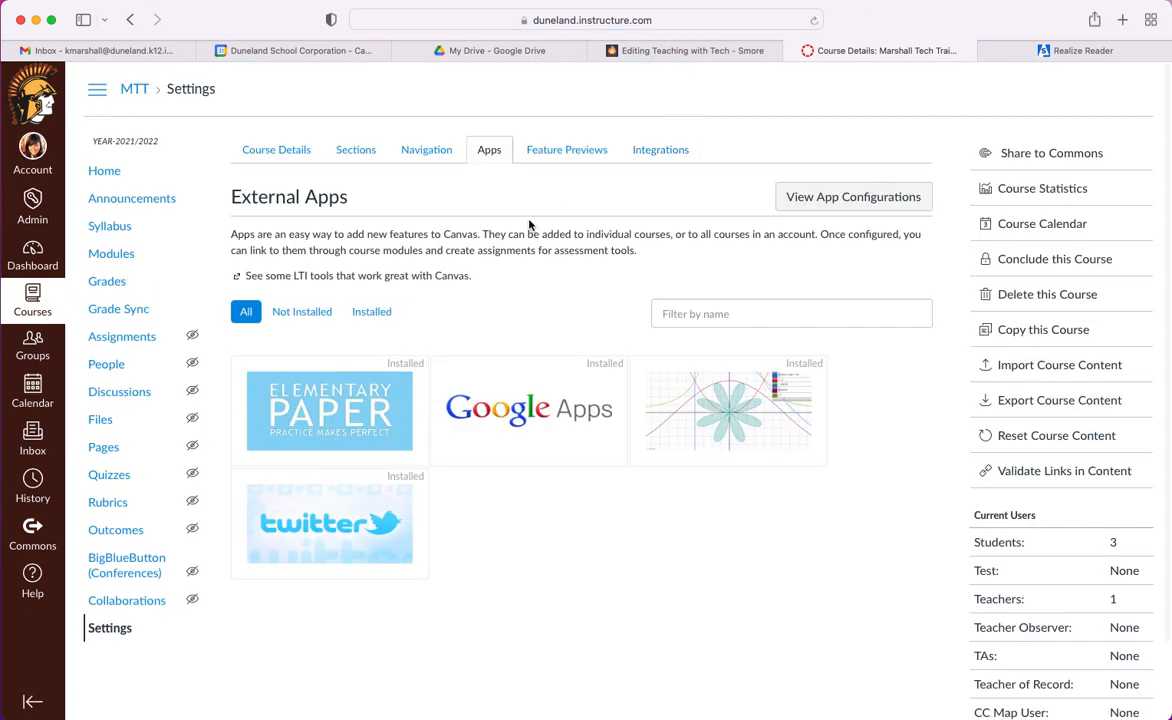
pyautogui.click(238, 281)
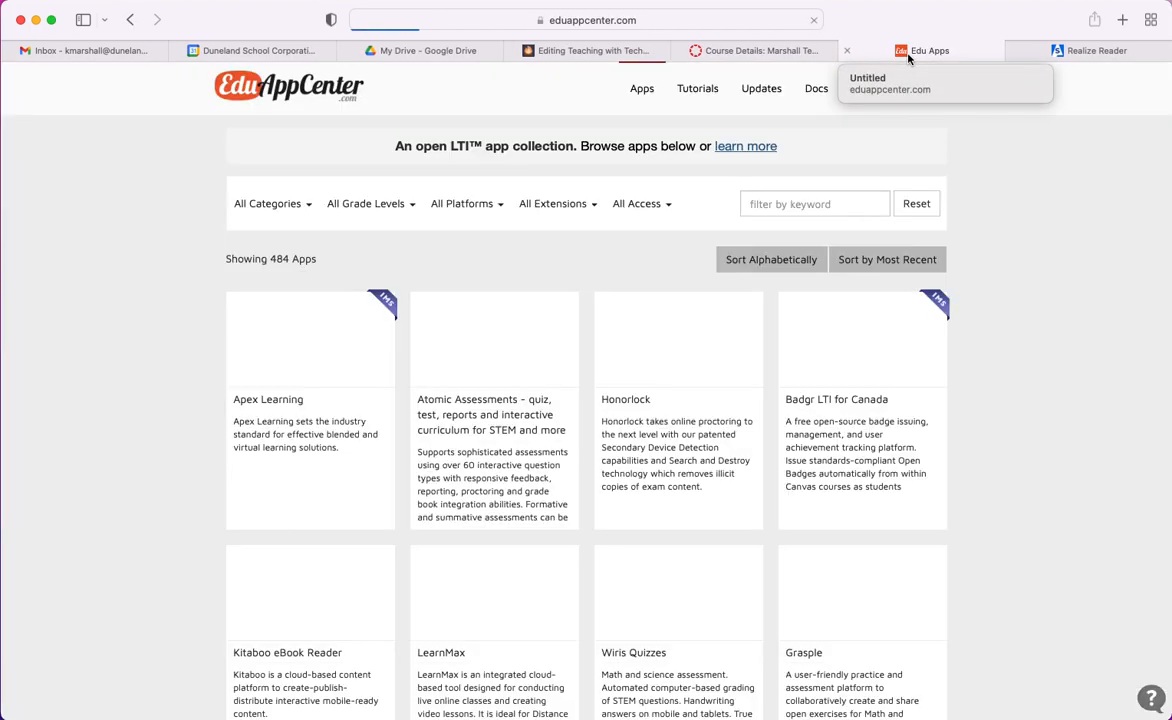
# - Filter the EduAppCenter collection by "redire" and open the Redirect Tool's configuration options
pyautogui.click(794, 201)
pyautogui.write('redire')
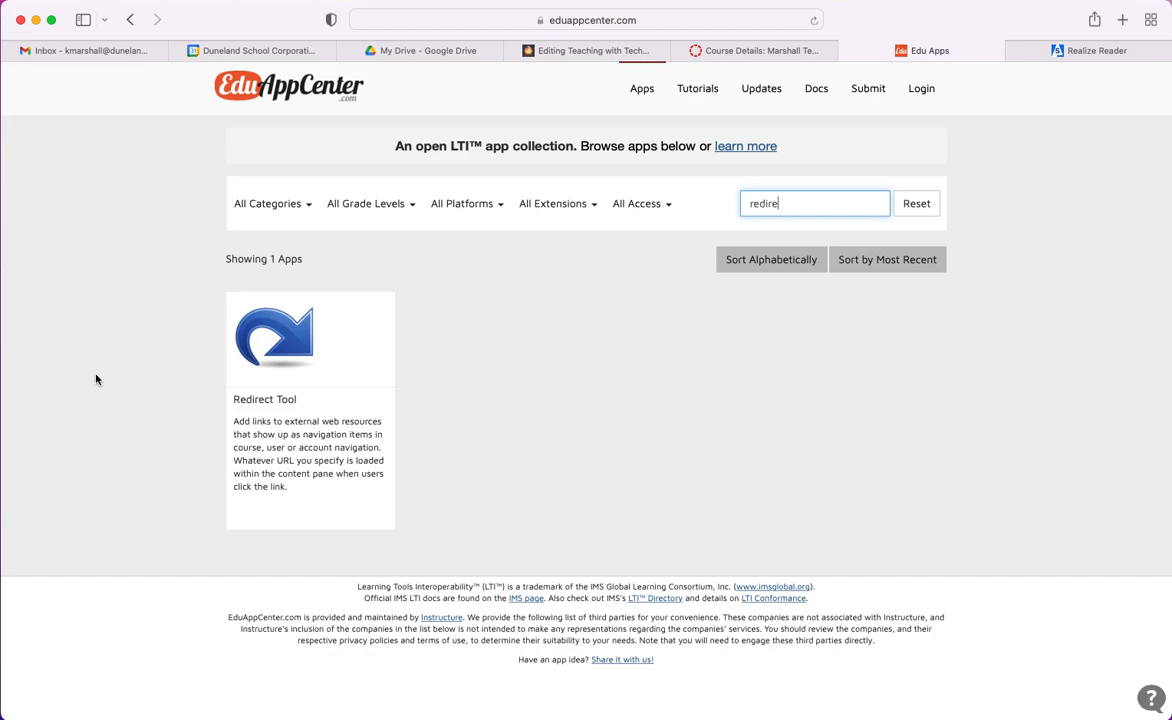
pyautogui.click(262, 312)
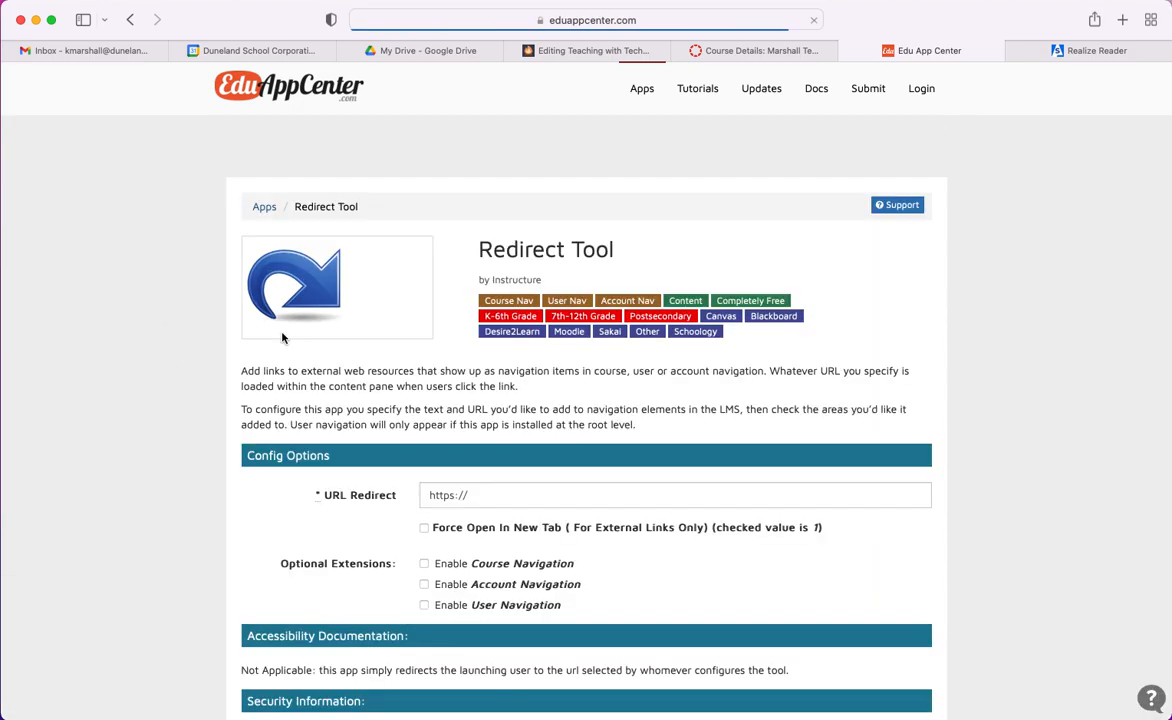
pyautogui.scroll(-3, 705, 505)
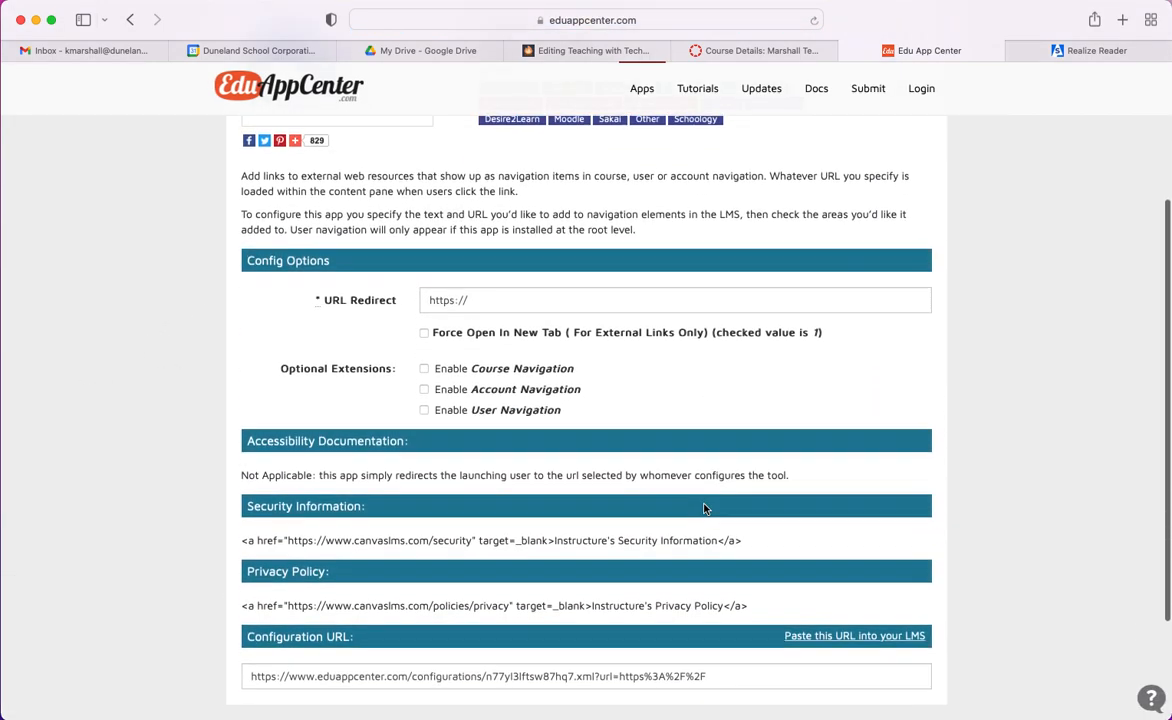
pyautogui.scroll(2, 705, 509)
pyautogui.scroll(-3, 705, 509)
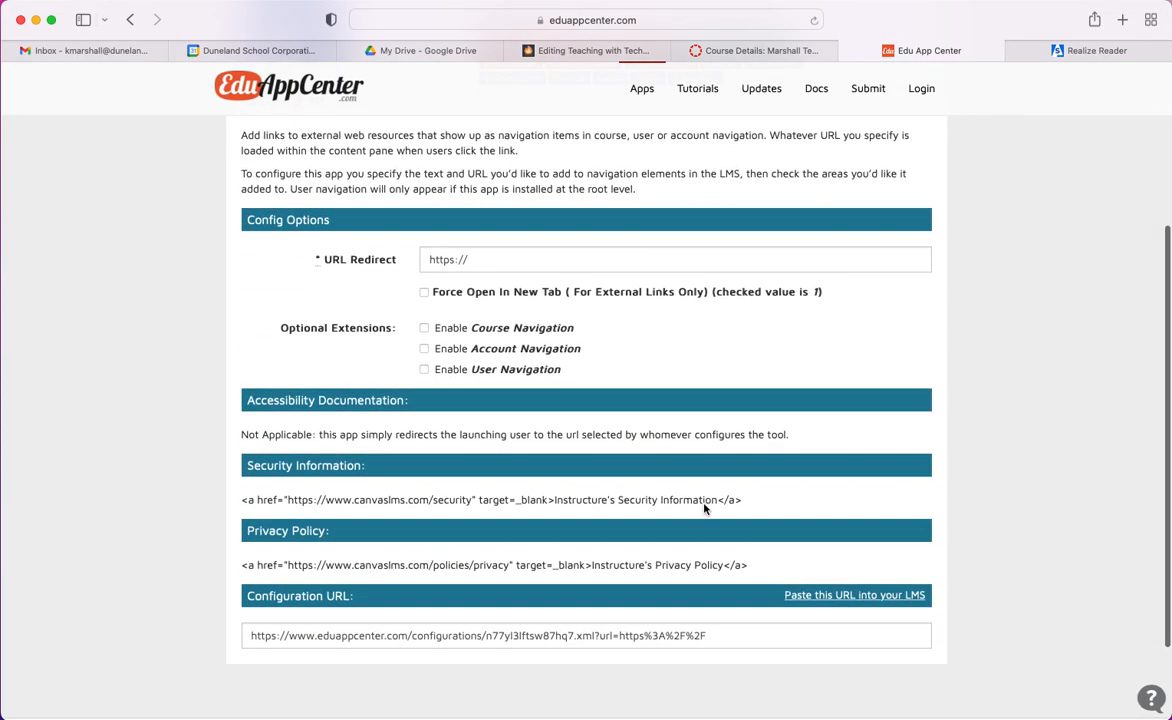
pyautogui.scroll(-1, 704, 505)
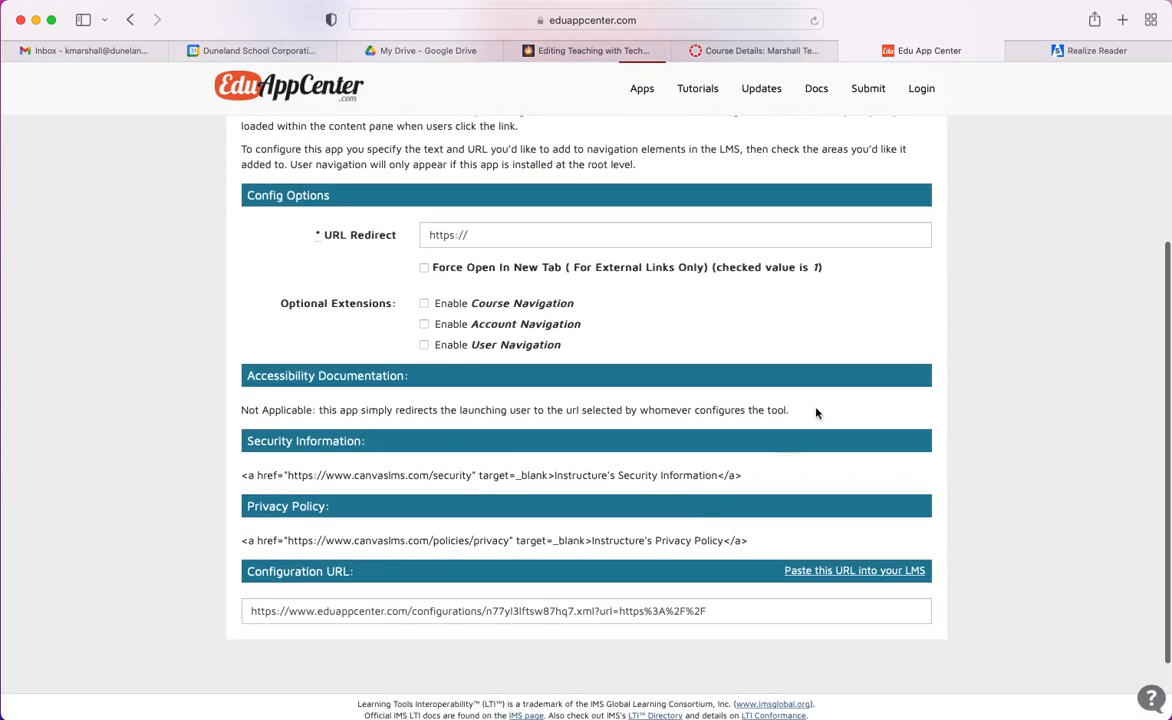
# - Switch to the open Realize Reader page and copy its full login address
pyautogui.click(1110, 55)
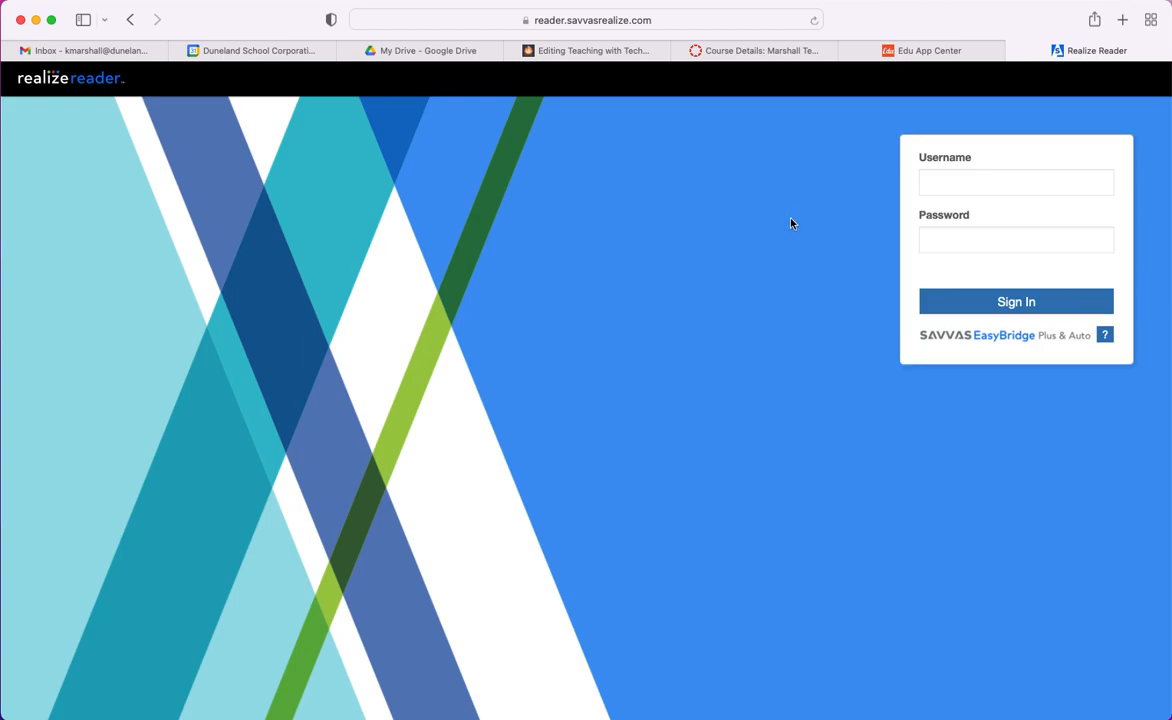
pyautogui.click(681, 25)
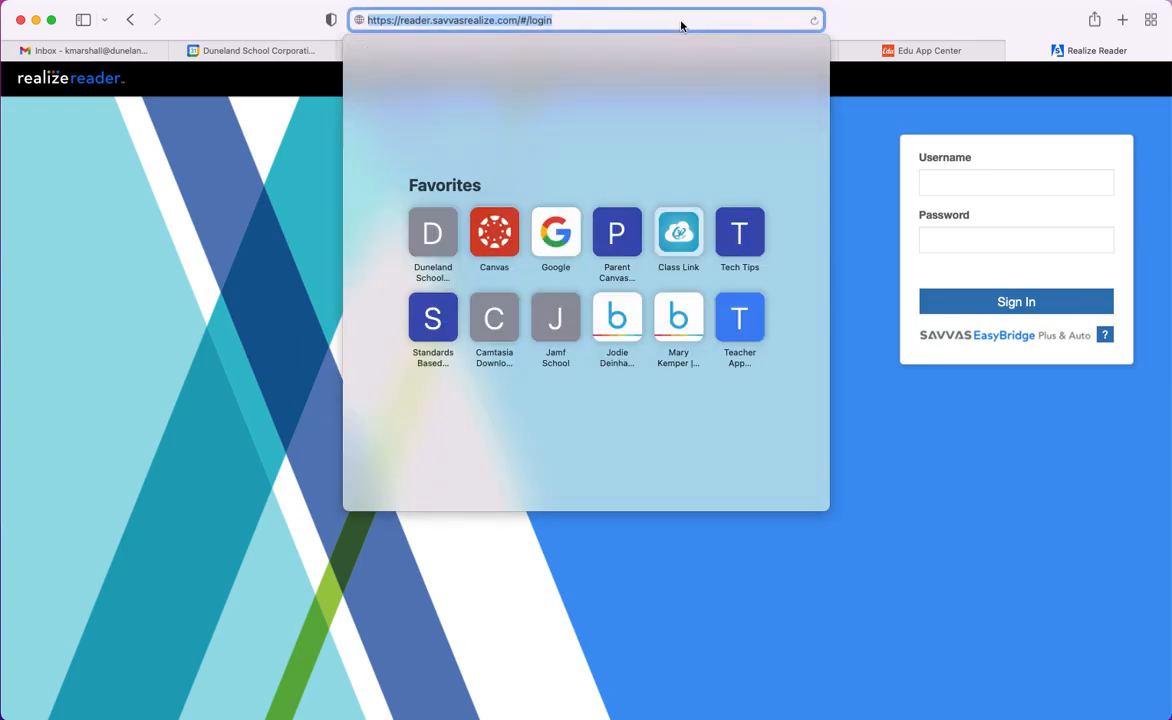
pyautogui.rightClick(505, 20)
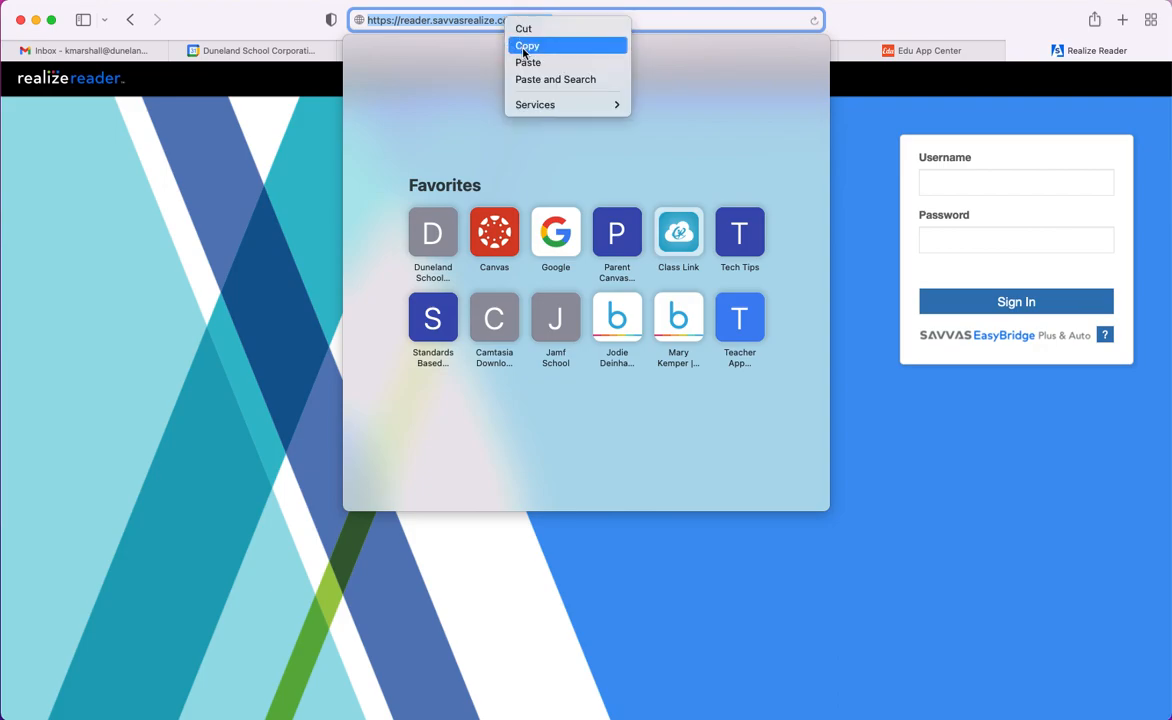
pyautogui.click(523, 46)
pyautogui.click(918, 50)
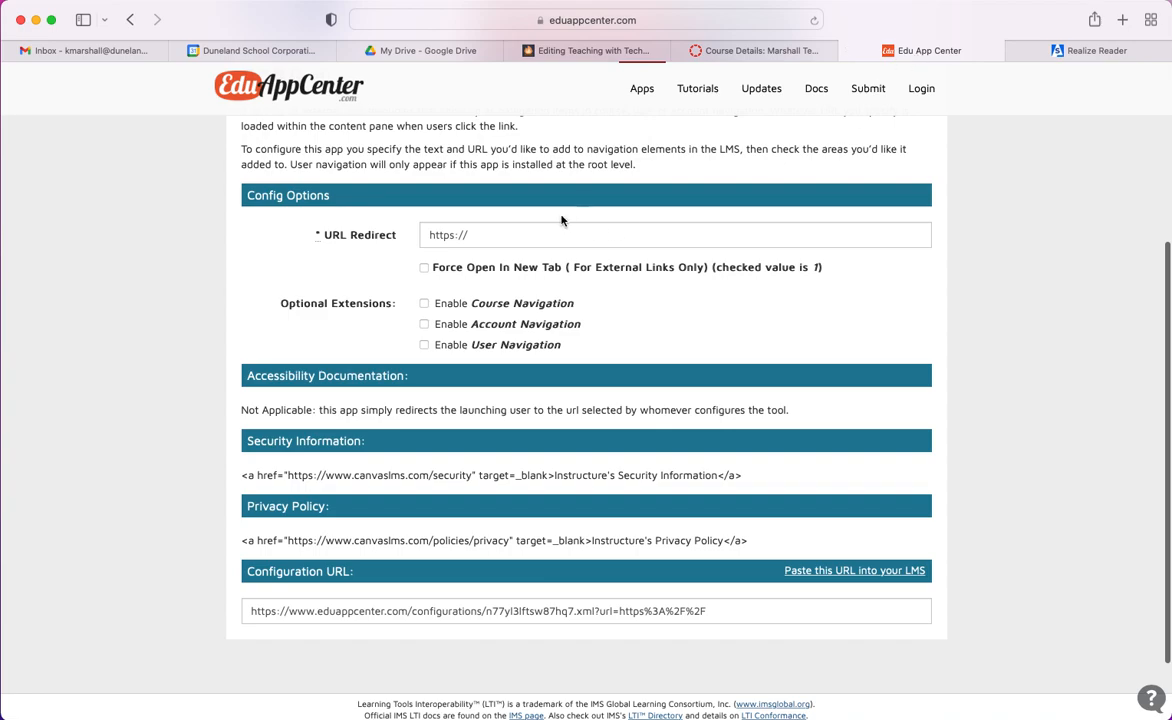
pyautogui.tripleClick(476, 235)
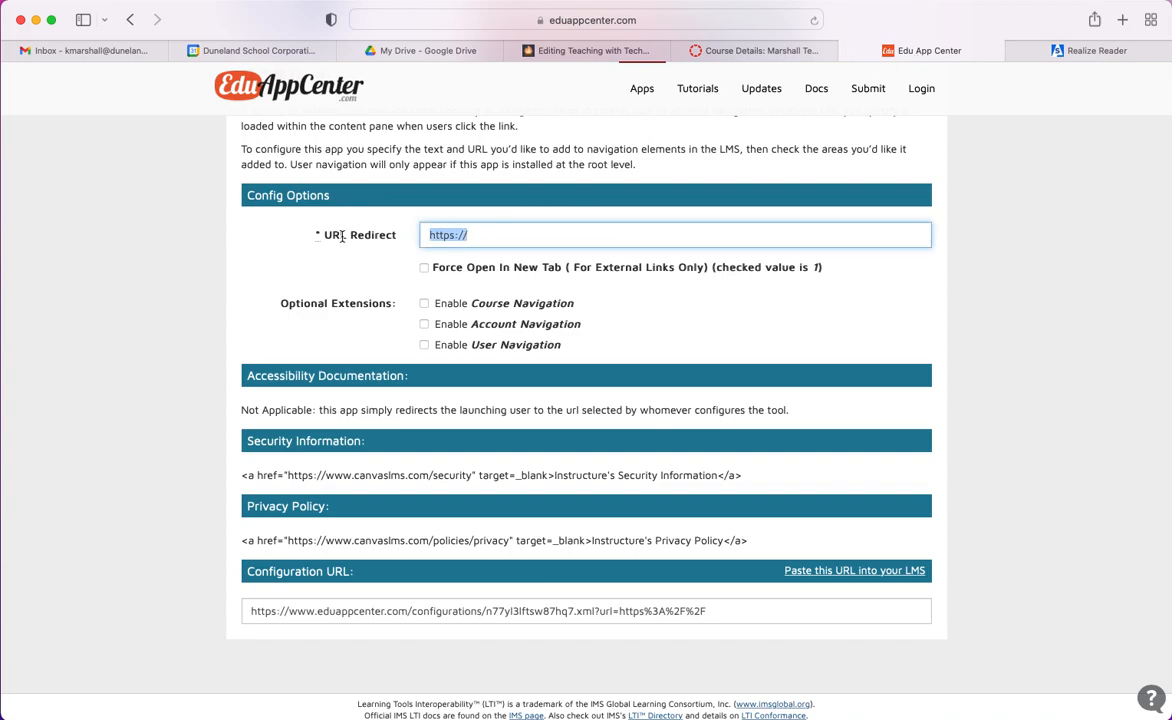
pyautogui.press('BackSpace')
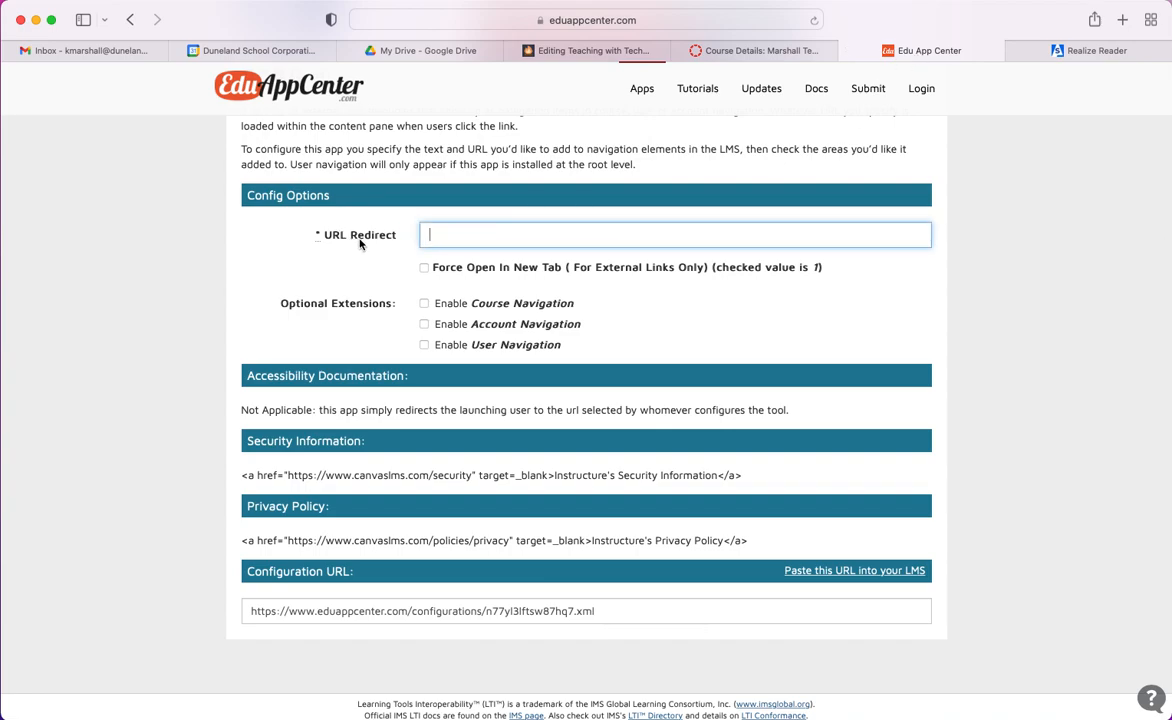
pyautogui.rightClick(433, 232)
pyautogui.click(460, 275)
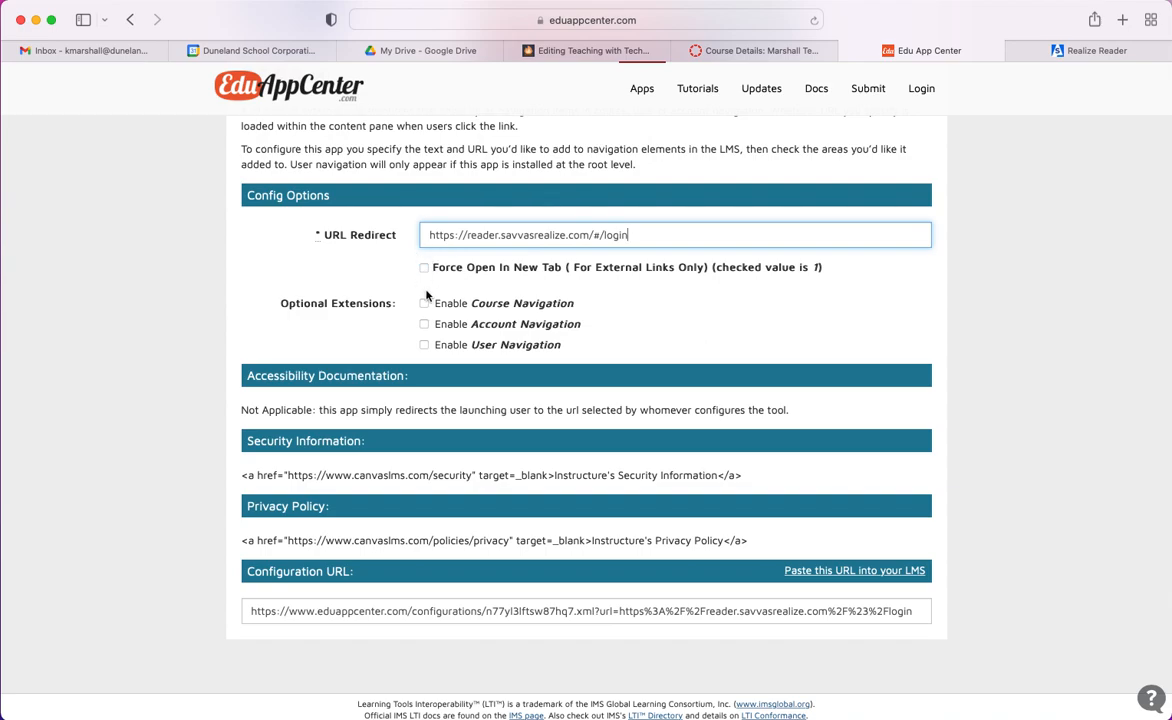
pyautogui.click(424, 304)
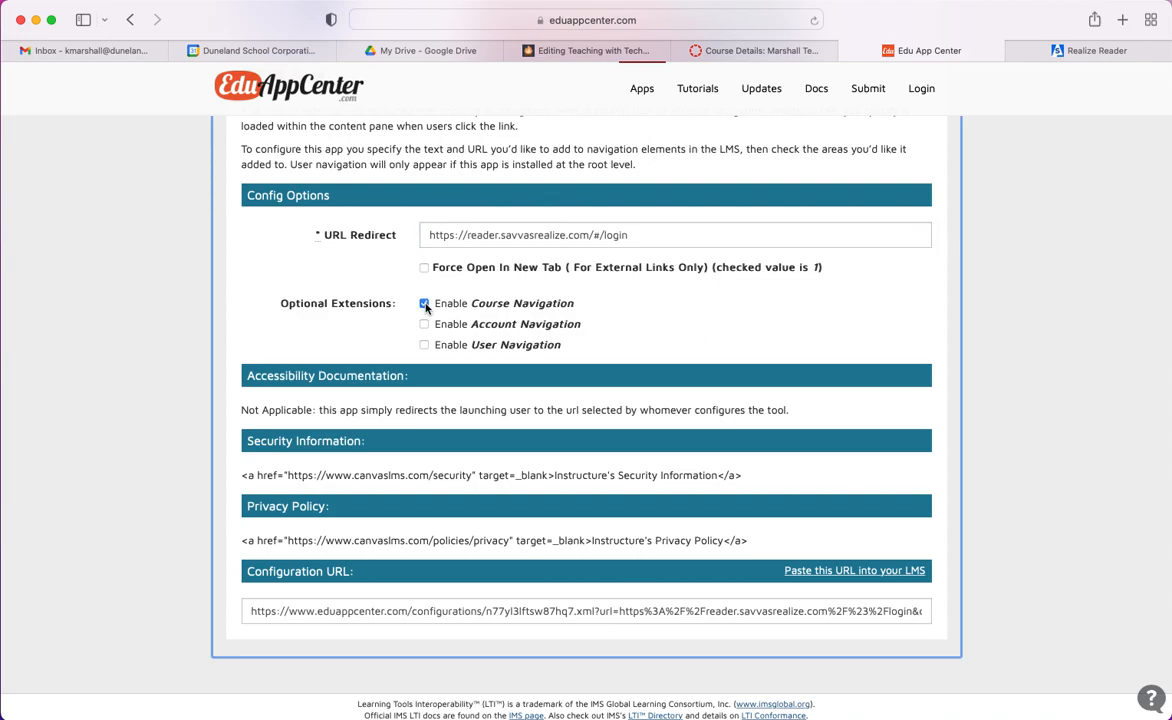
# - Copy the Redirect Tool's complete generated configuration URL
pyautogui.scroll(-2, 528, 600)
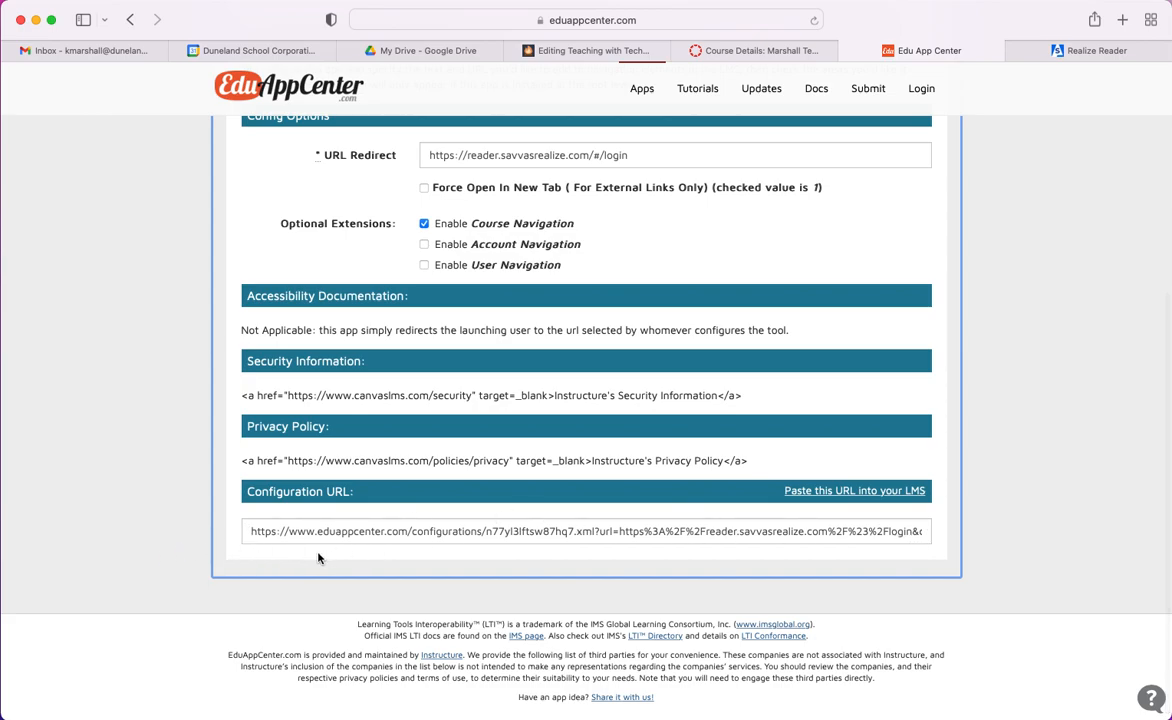
pyautogui.moveTo(250, 531); pyautogui.dragTo(1050, 528)
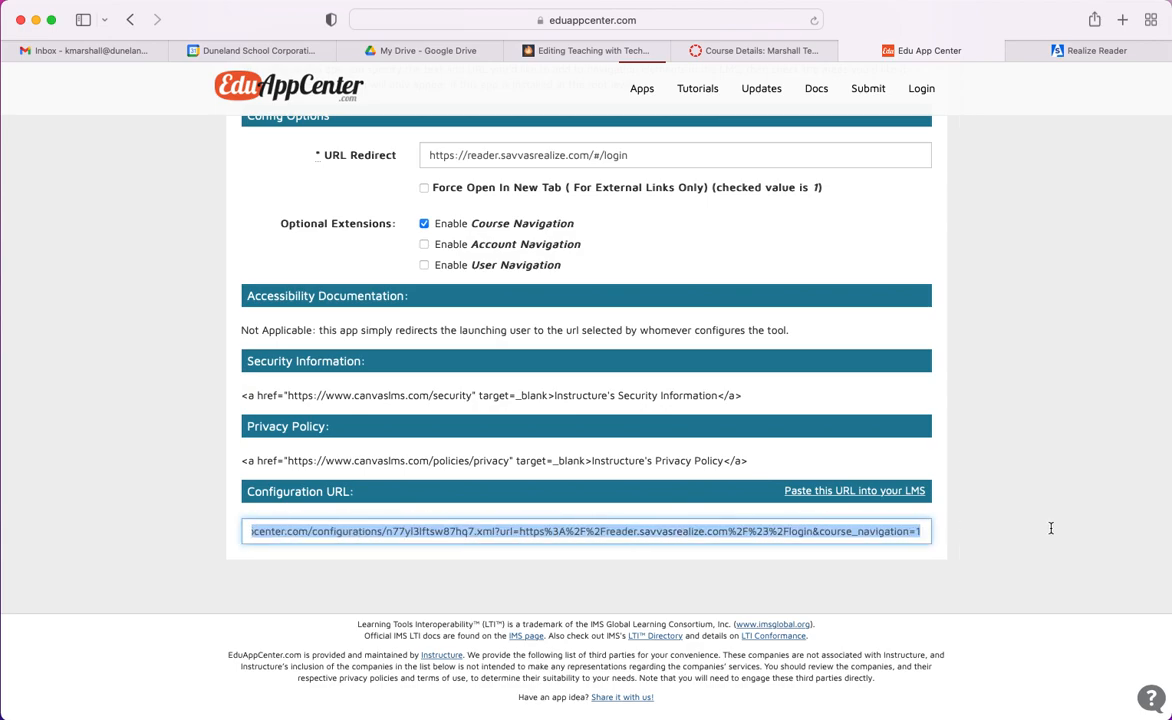
pyautogui.rightClick(883, 531)
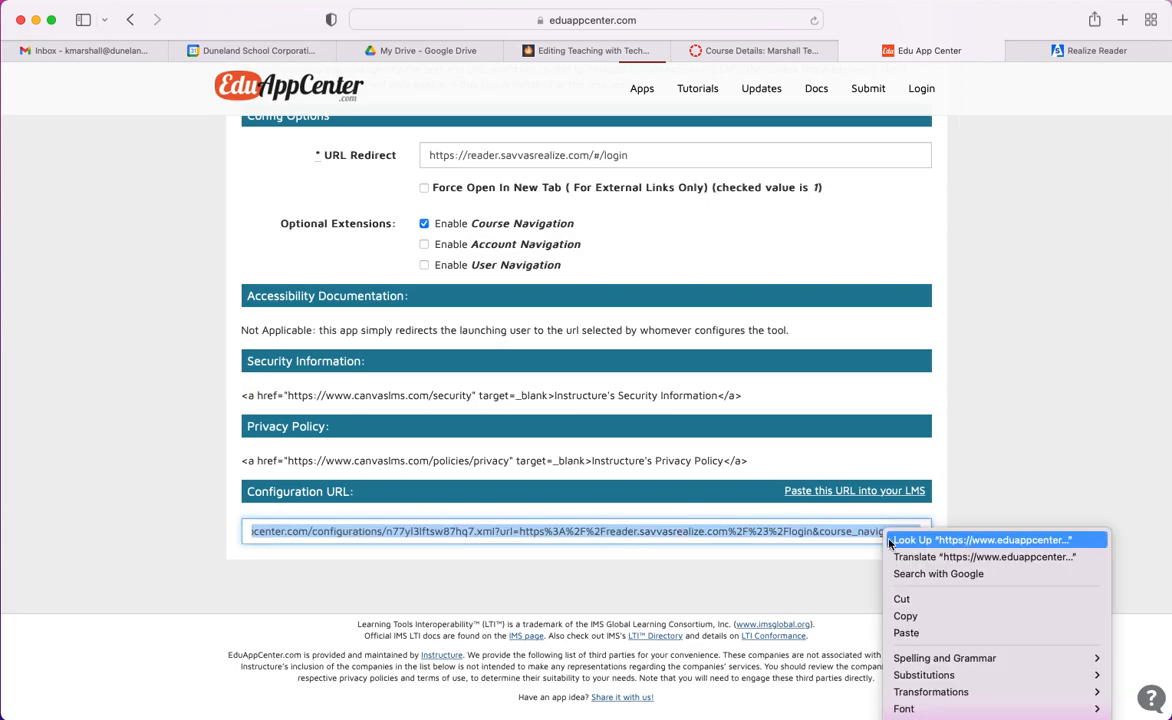
pyautogui.click(906, 617)
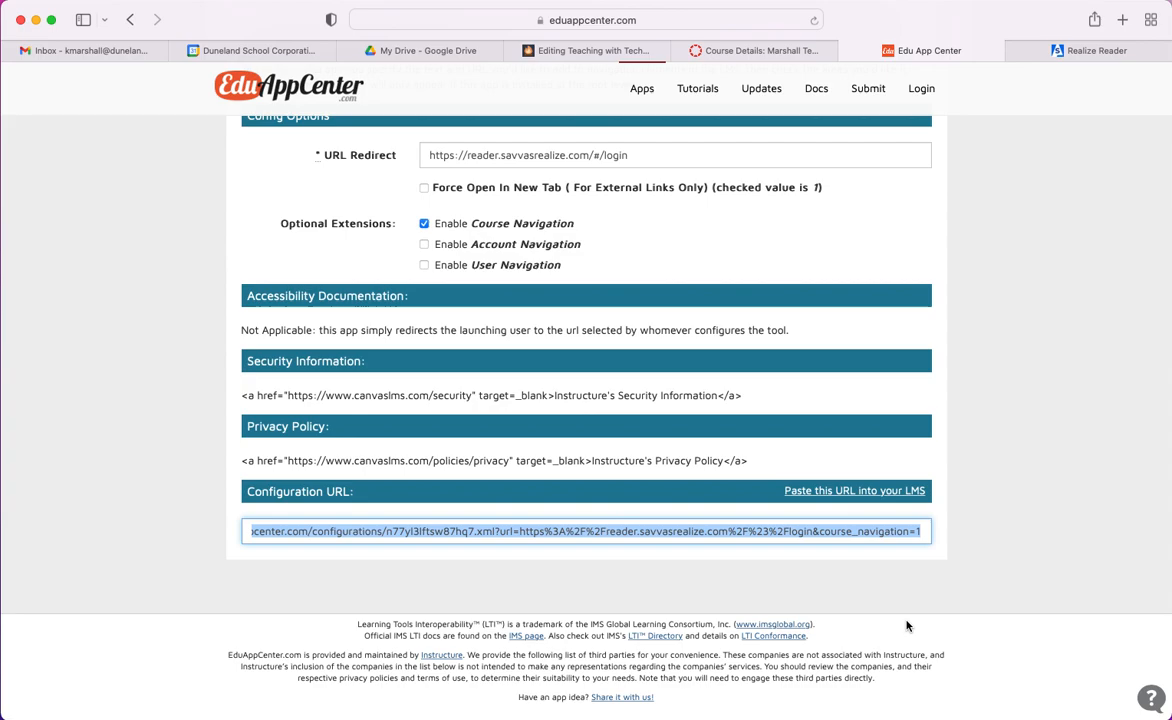
# - Return to the Canvas course settings, show the app configurations and start adding an app with configuration type By URL
pyautogui.click(748, 52)
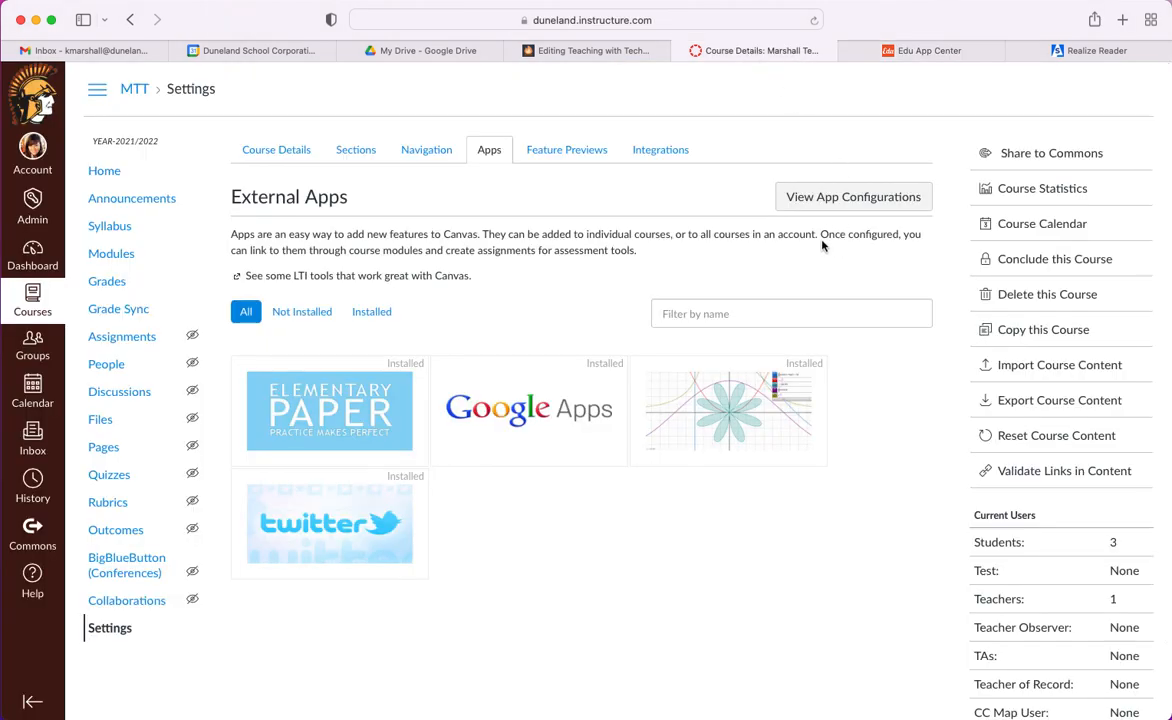
pyautogui.click(838, 200)
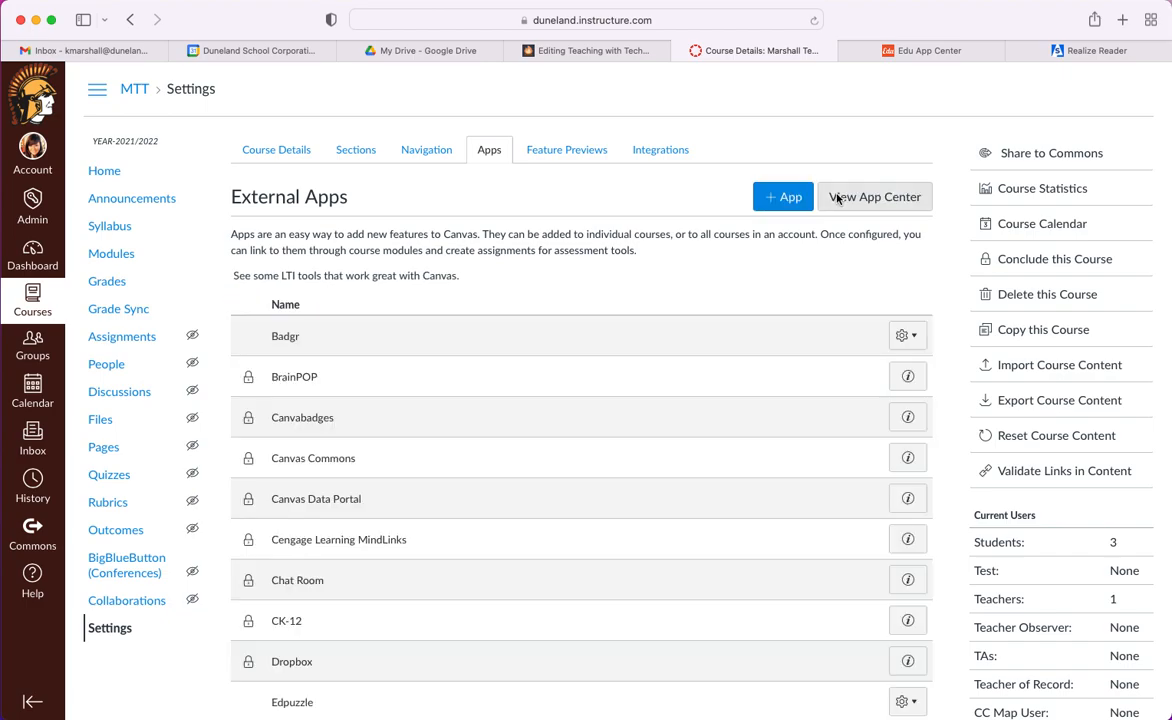
pyautogui.click(782, 199)
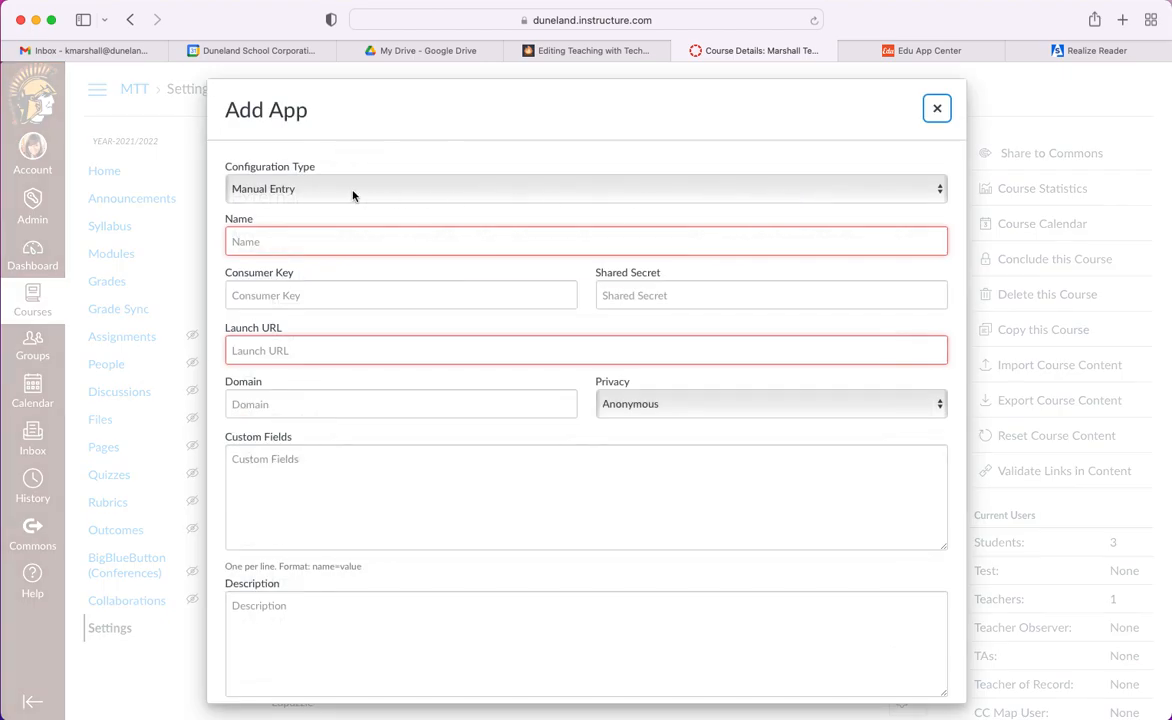
pyautogui.click(327, 188)
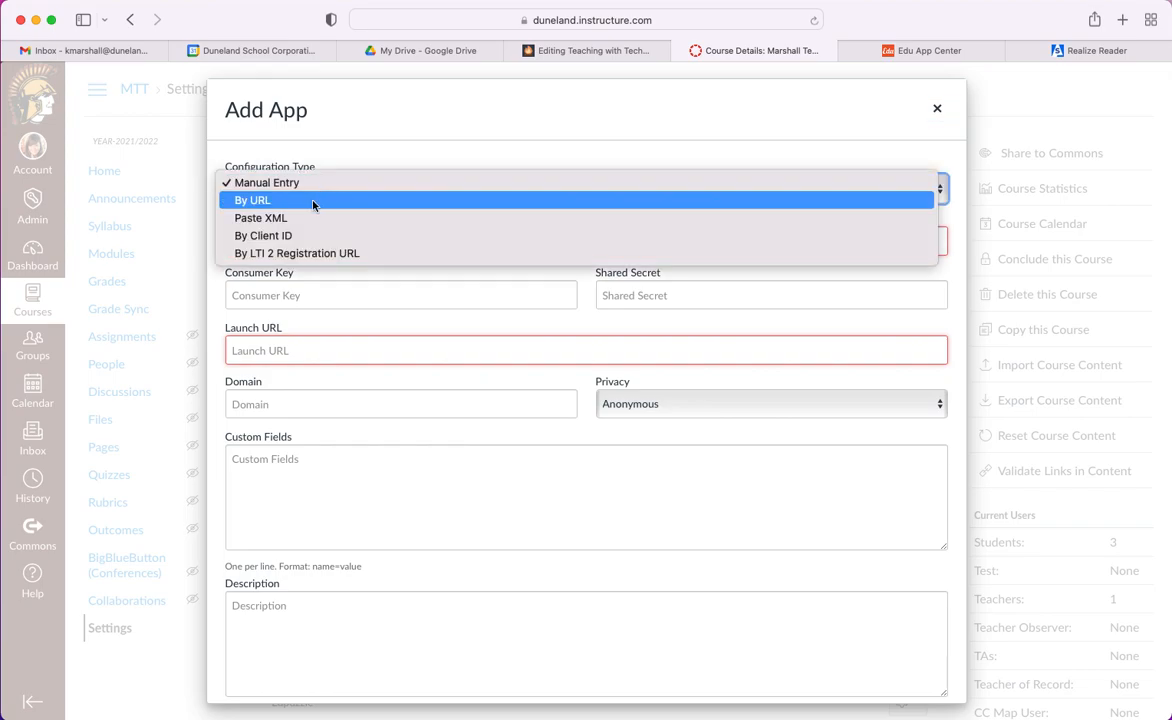
pyautogui.click(313, 201)
# - Name the app Science Textbook, paste the copied configuration URL as its Config URL, submit it and confirm installing the tool
pyautogui.click(251, 373)
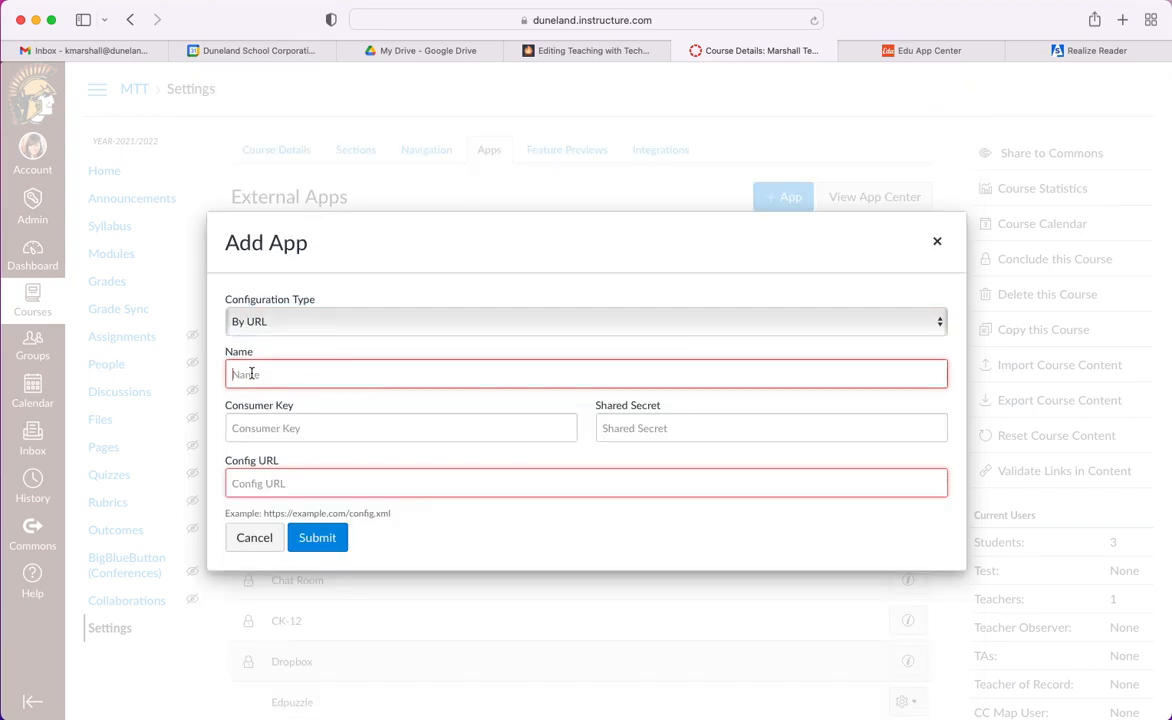
pyautogui.write('Science')
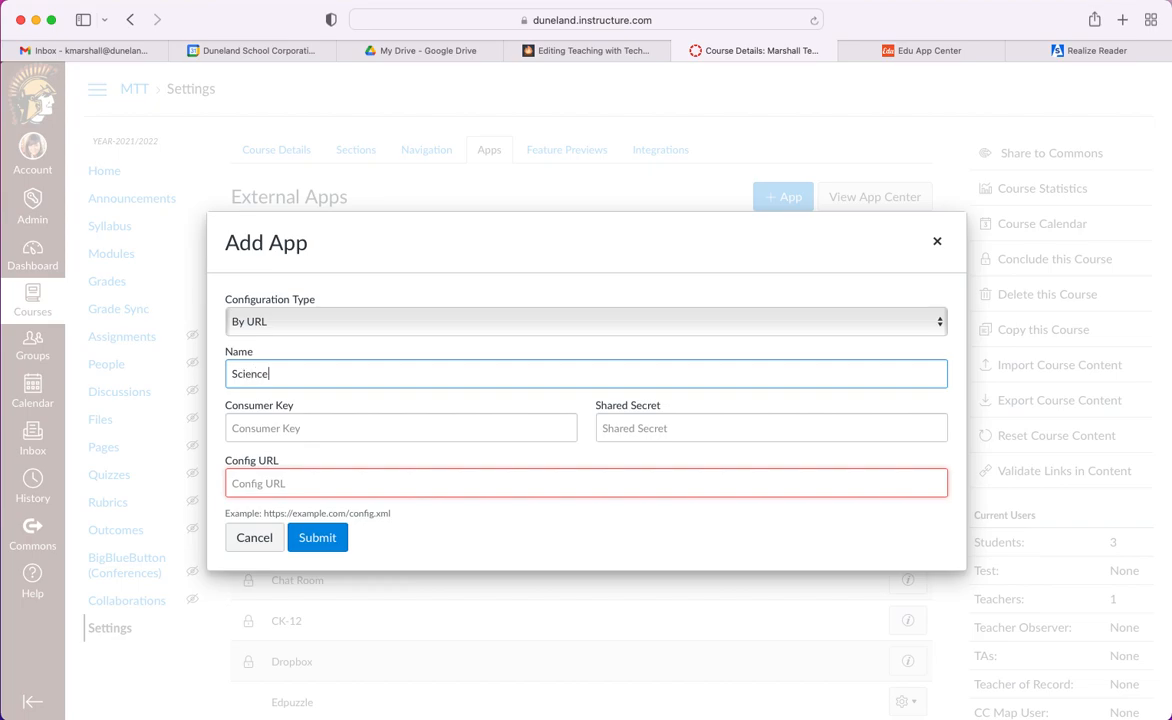
pyautogui.write(' Textbook')
pyautogui.rightClick(268, 489)
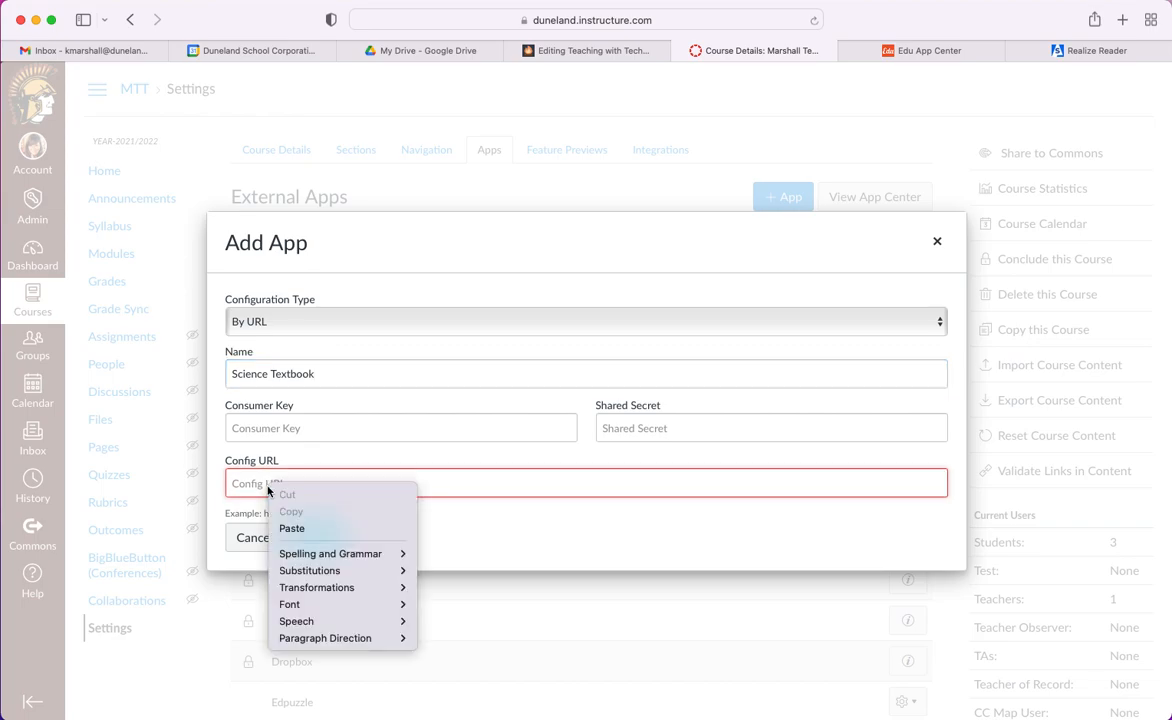
pyautogui.click(300, 529)
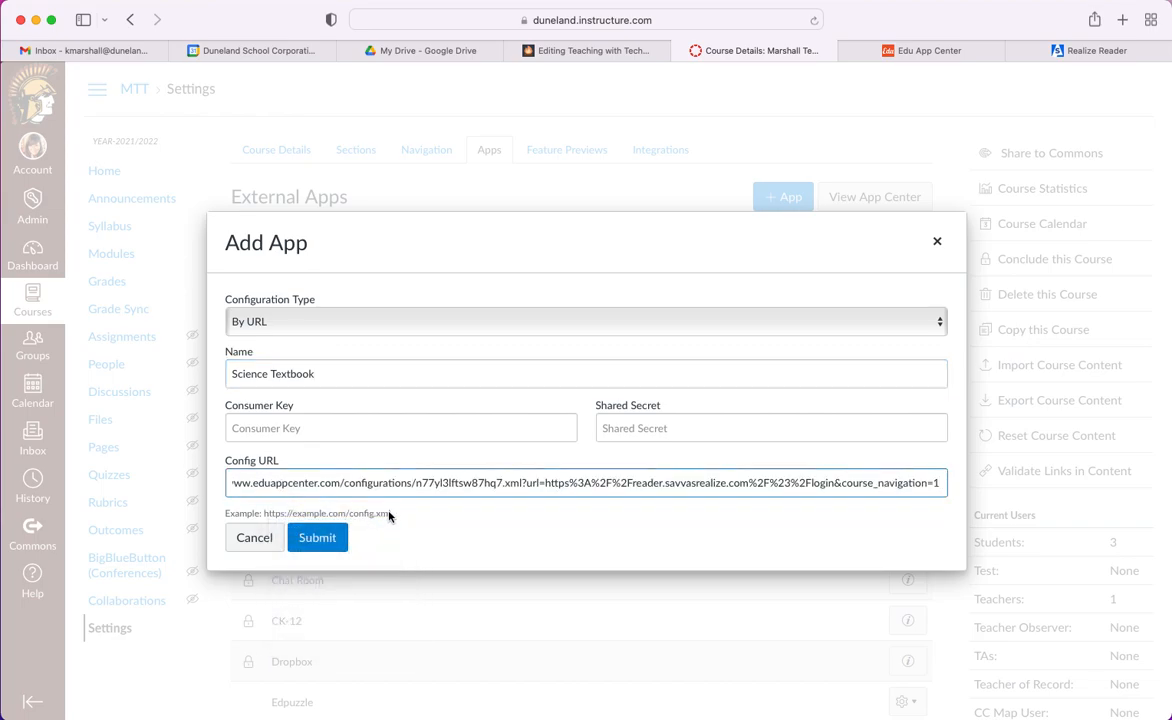
pyautogui.click(317, 538)
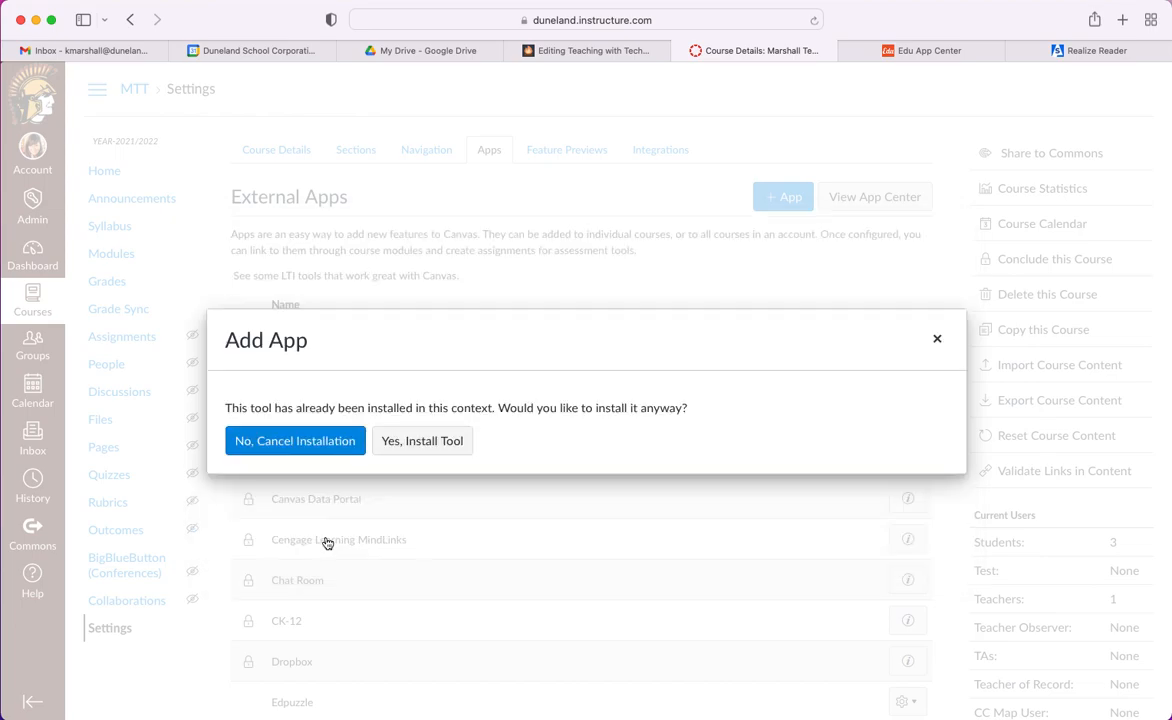
pyautogui.click(418, 445)
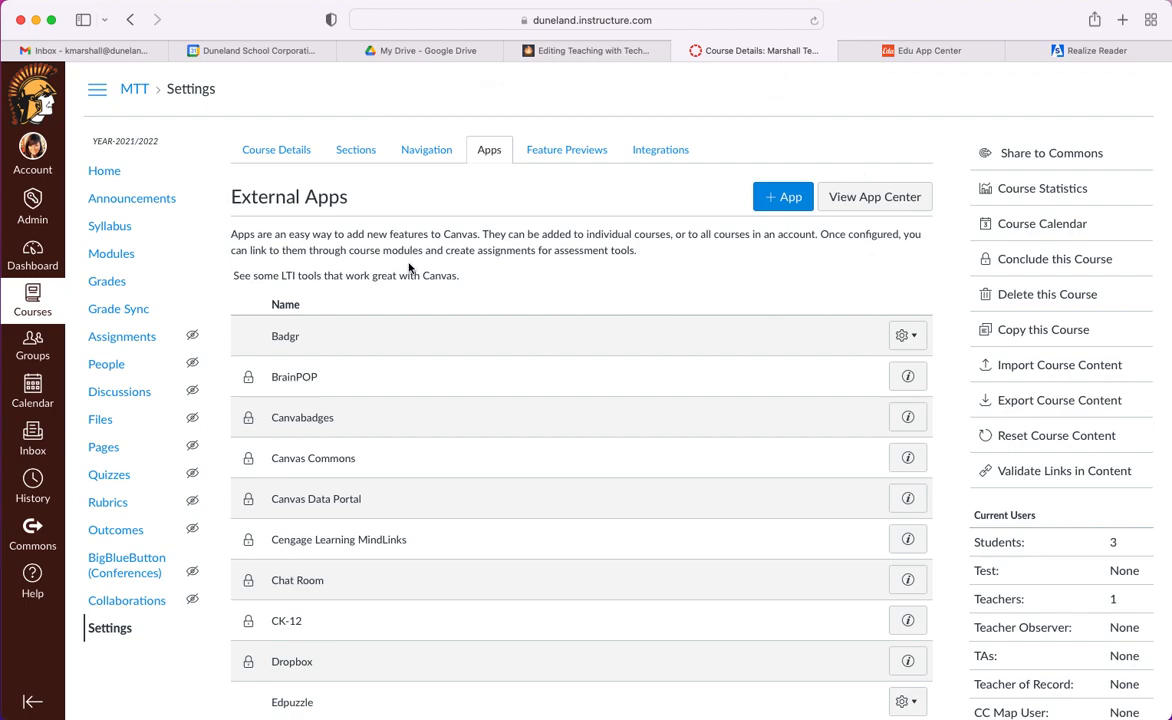
# - Reload the course settings, move Science Textbook directly below Modules in the course navigation order and save the navigation
pyautogui.click(813, 21)
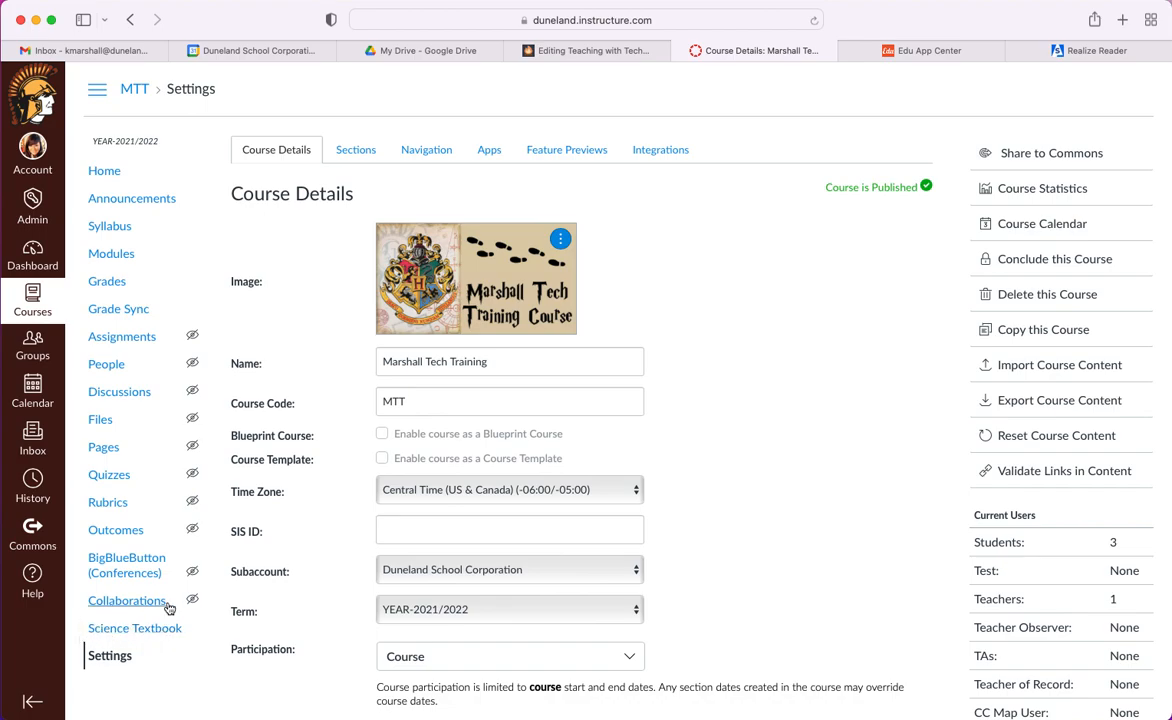
pyautogui.click(425, 150)
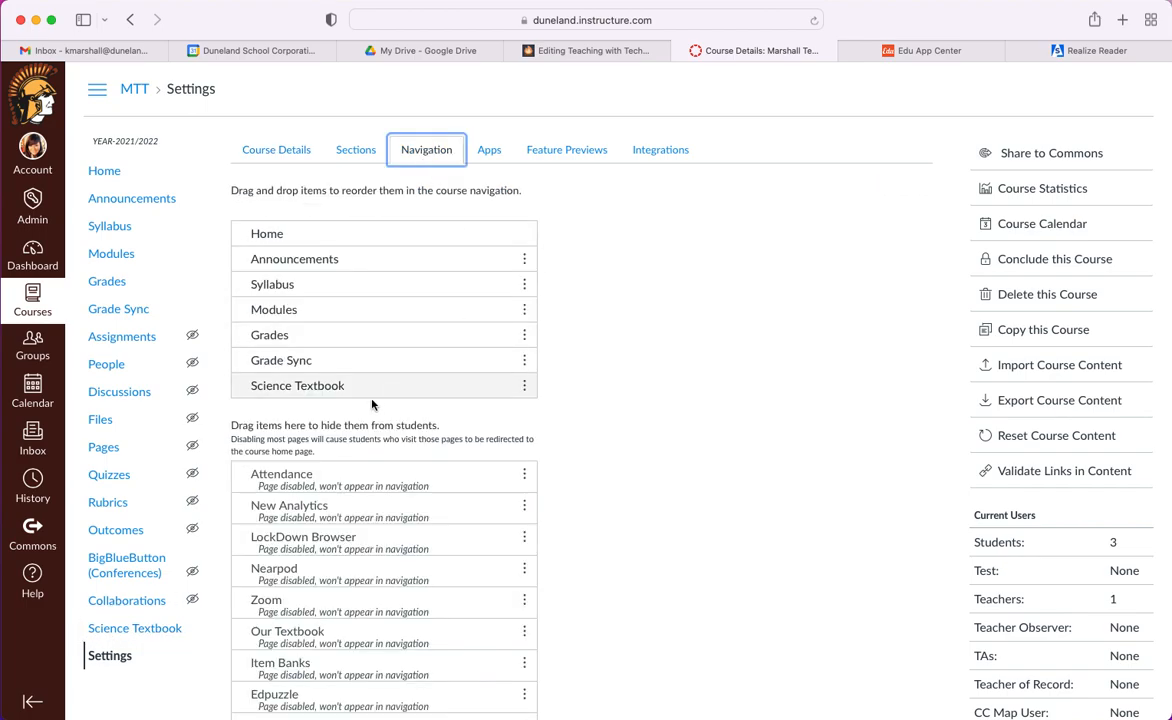
pyautogui.moveTo(329, 393); pyautogui.dragTo(330, 343)
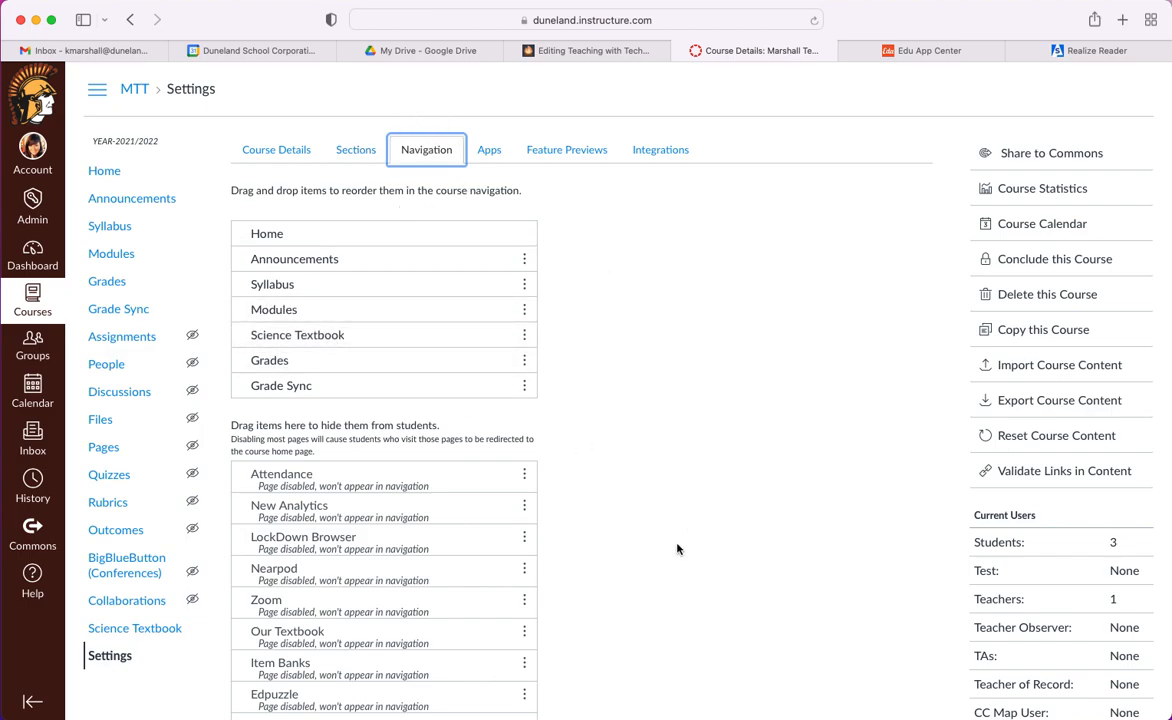
pyautogui.scroll(-10, 677, 548)
pyautogui.scroll(1, 262, 680)
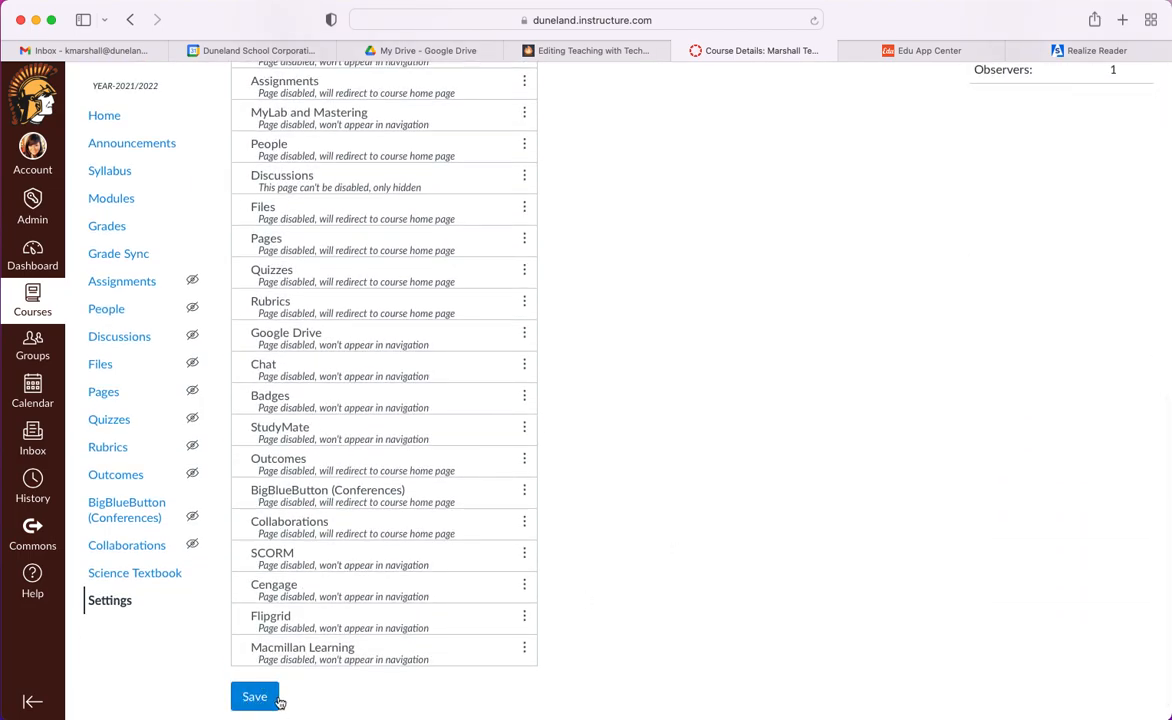
pyautogui.click(266, 701)
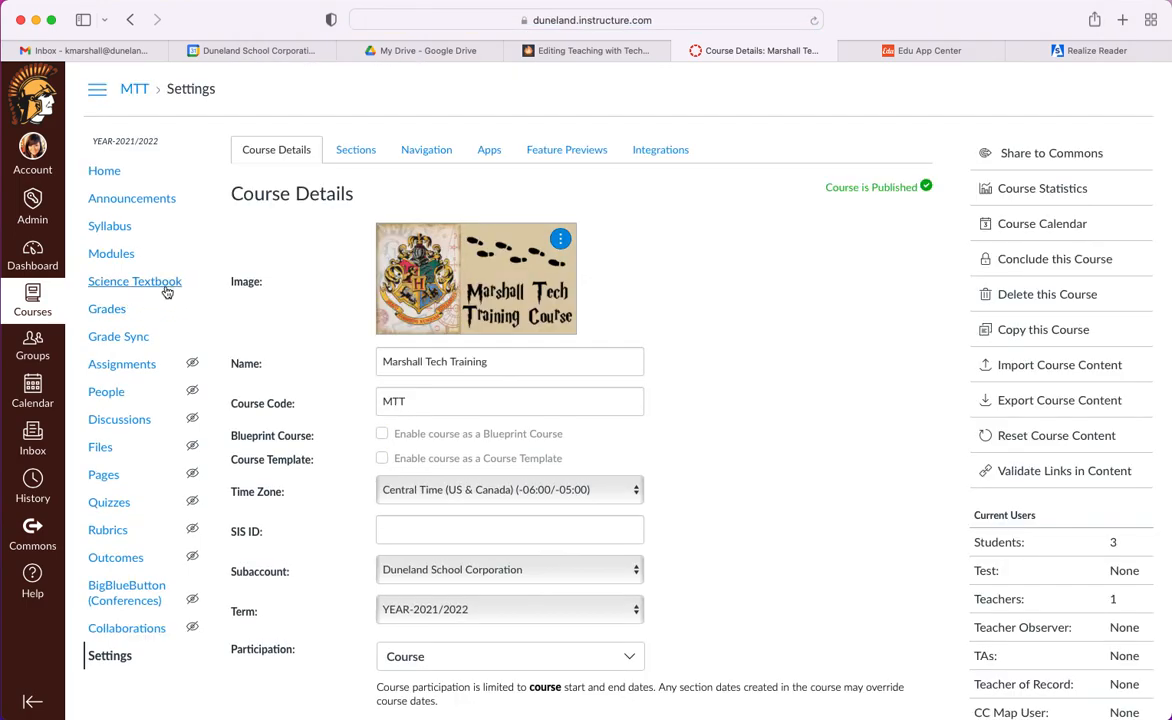
# - Test the Science Textbook link in the course navigation, first as teacher and again from the course home page in Student View
pyautogui.click(148, 283)
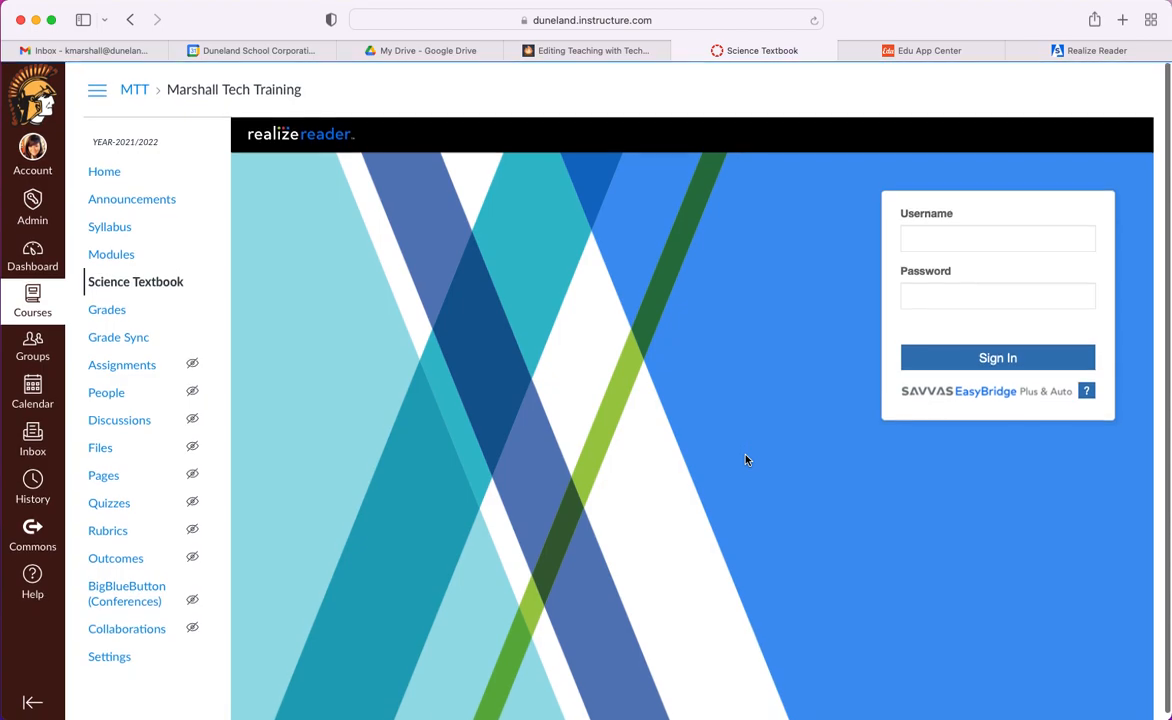
pyautogui.click(110, 171)
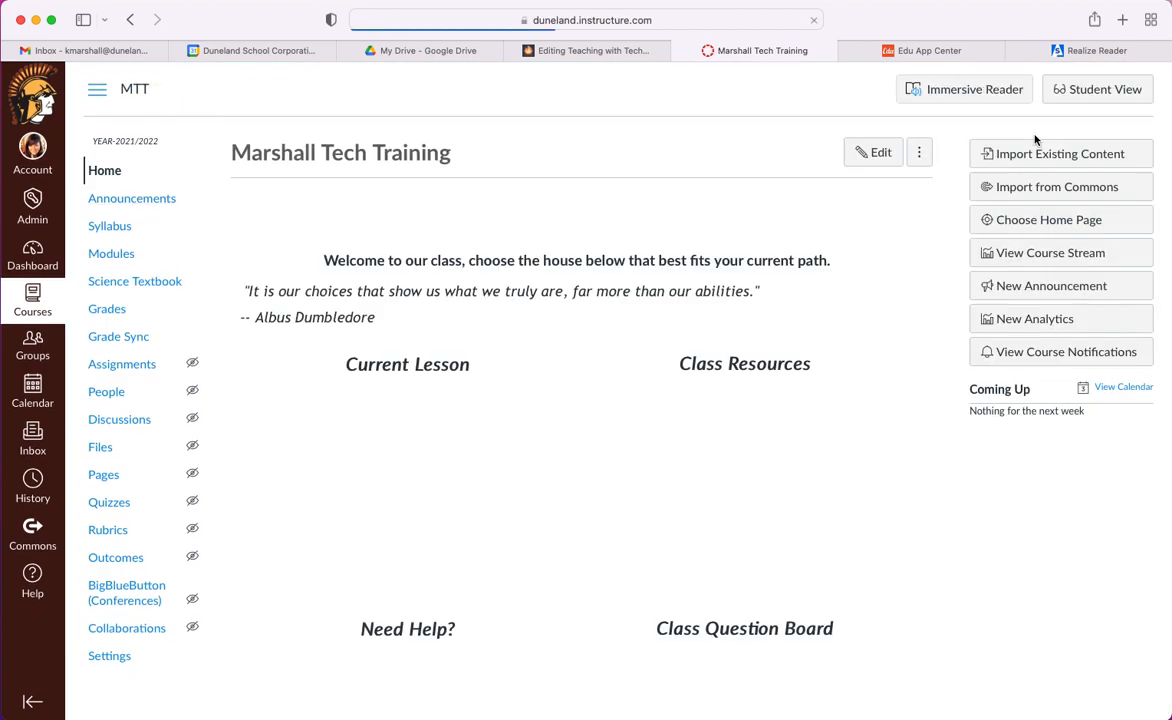
pyautogui.click(1091, 89)
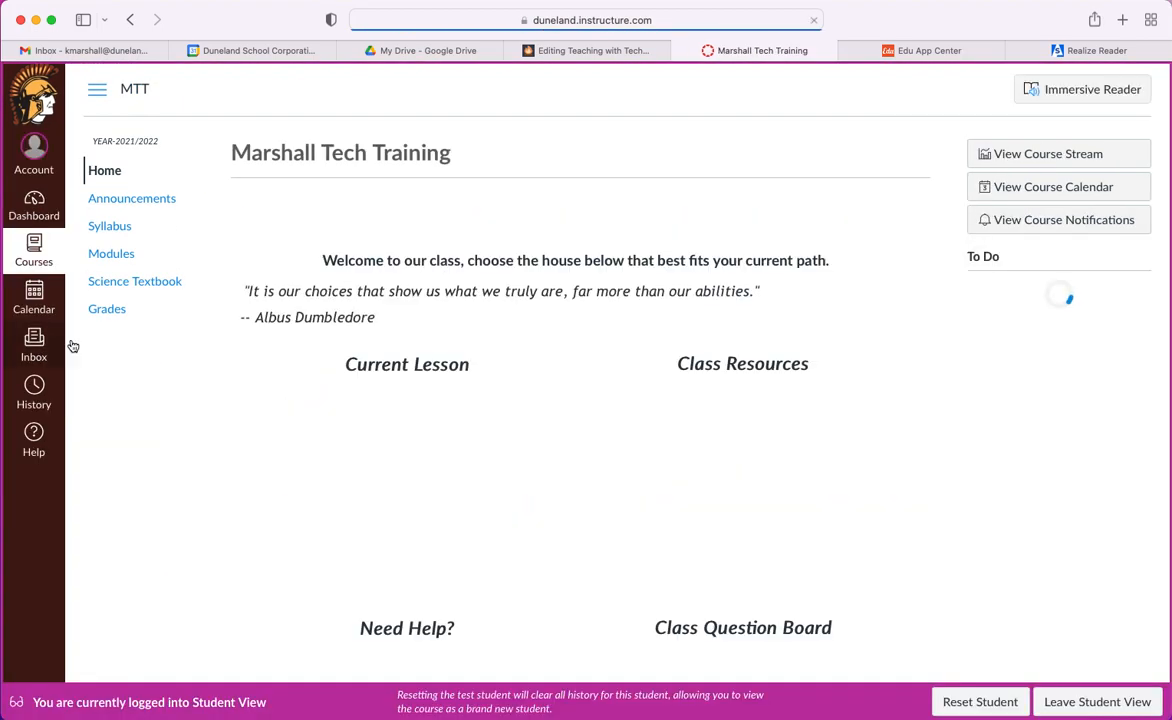
pyautogui.click(127, 283)
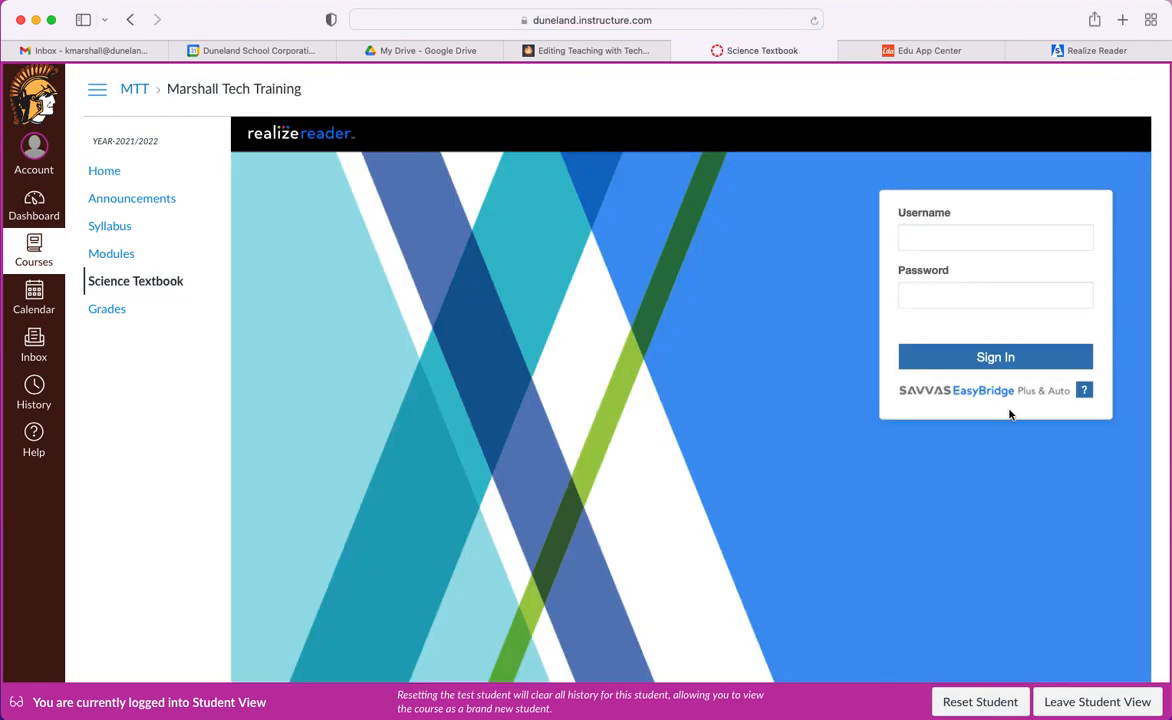
pyautogui.scroll(-1, 1006, 648)
pyautogui.scroll(1, 1006, 648)
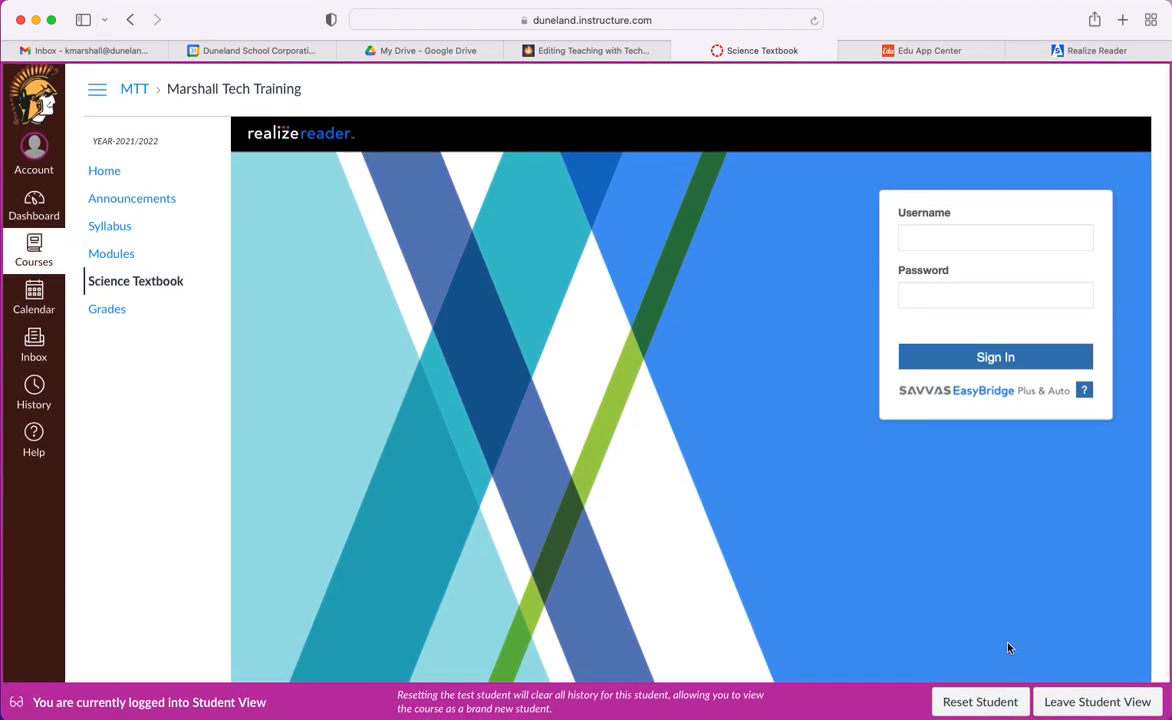